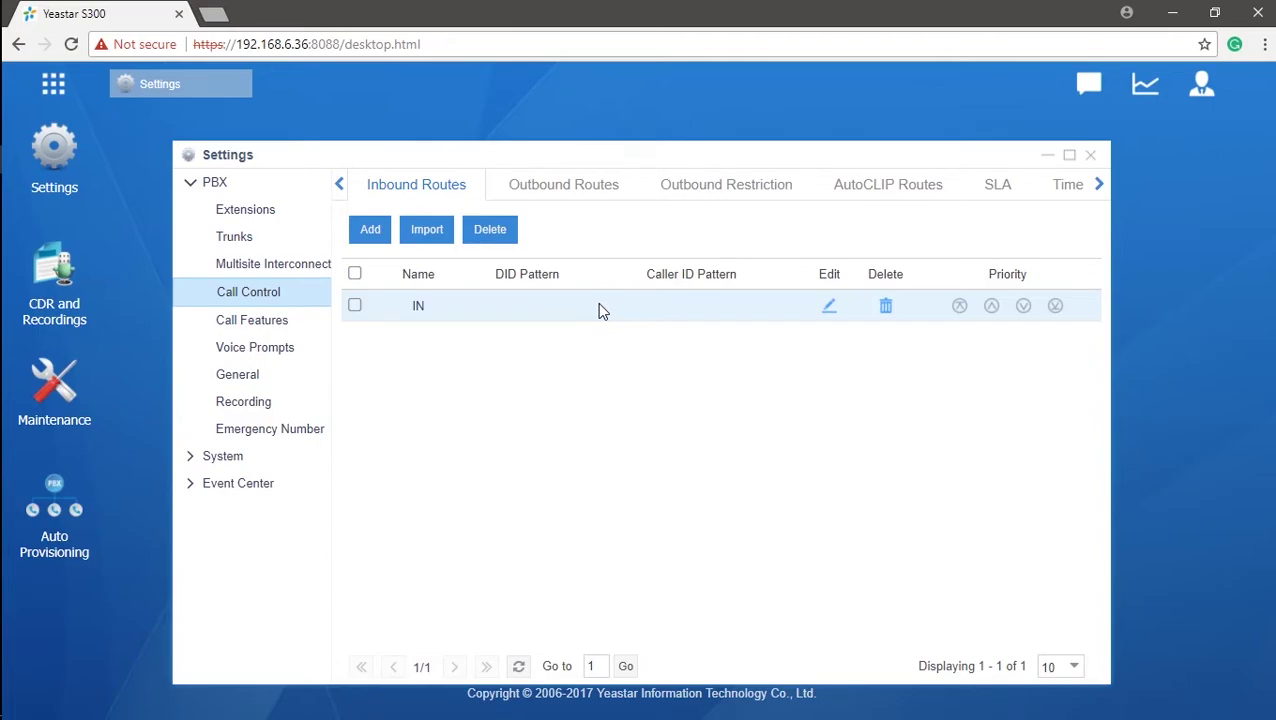
{"action": "left_click", "coordinate": [590, 186]}
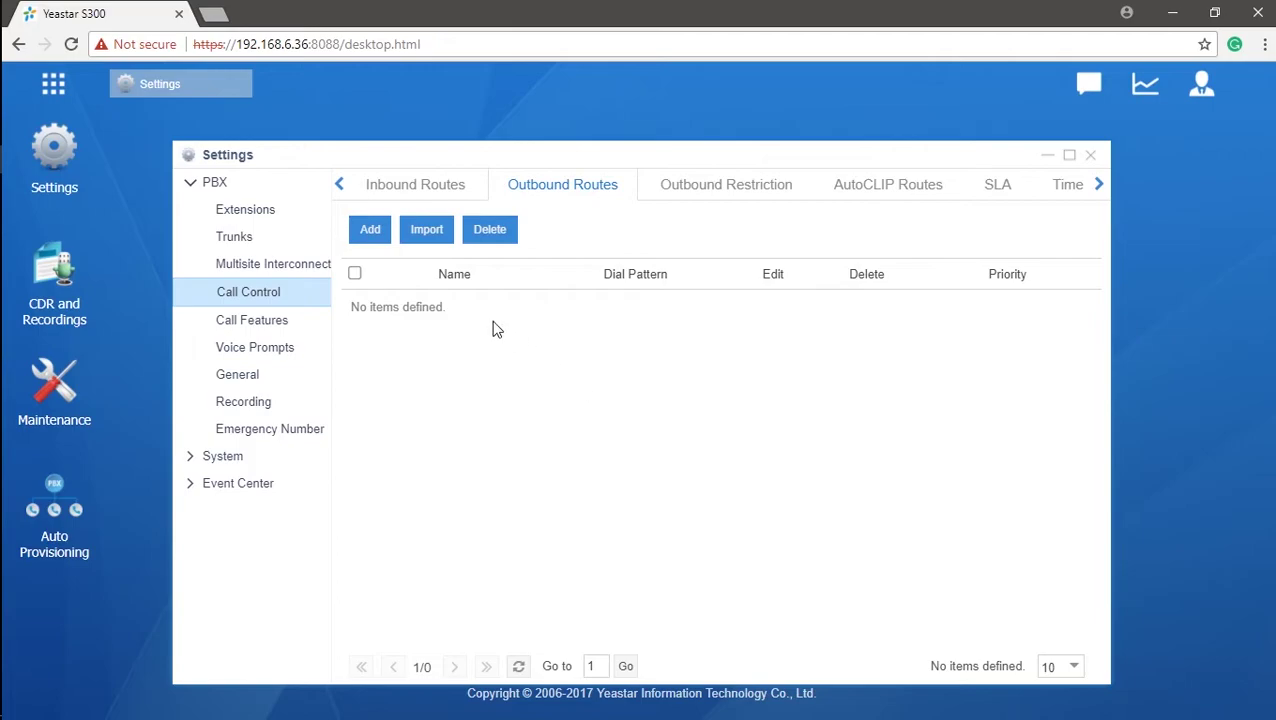
Start a new outbound route named OUT.
{"action": "left_click", "coordinate": [371, 230]}
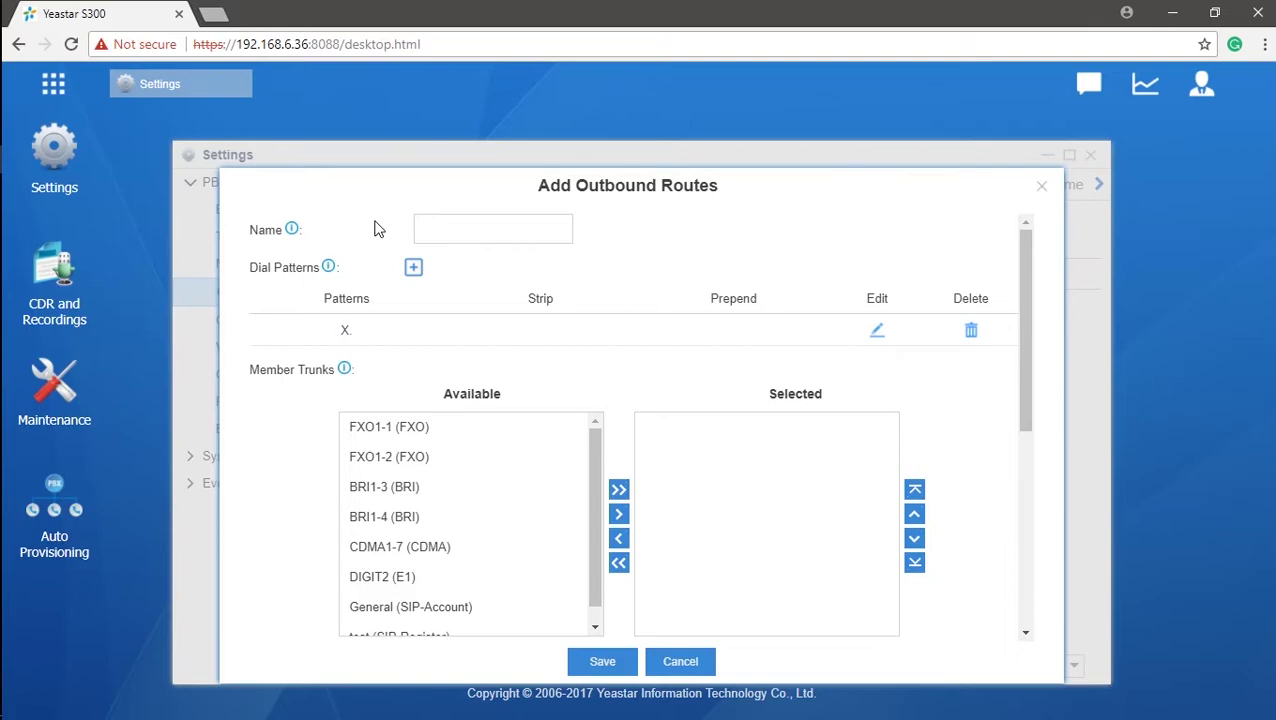
{"action": "left_click", "coordinate": [459, 232]}
{"action": "type", "text": "OUT"}
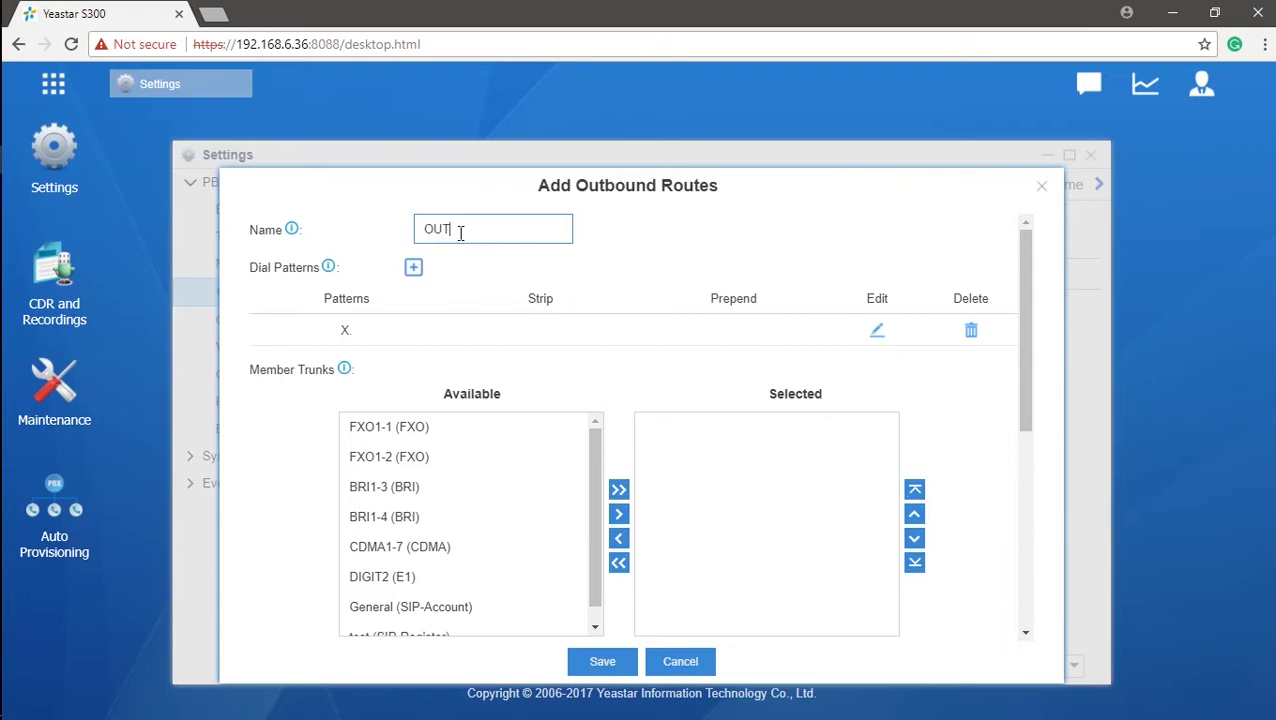
Add trunks FXO1-1, FXO1-2, BRI1-3, BRI1-4 and CDMA1-7 as route members.
{"action": "left_click", "coordinate": [491, 437]}
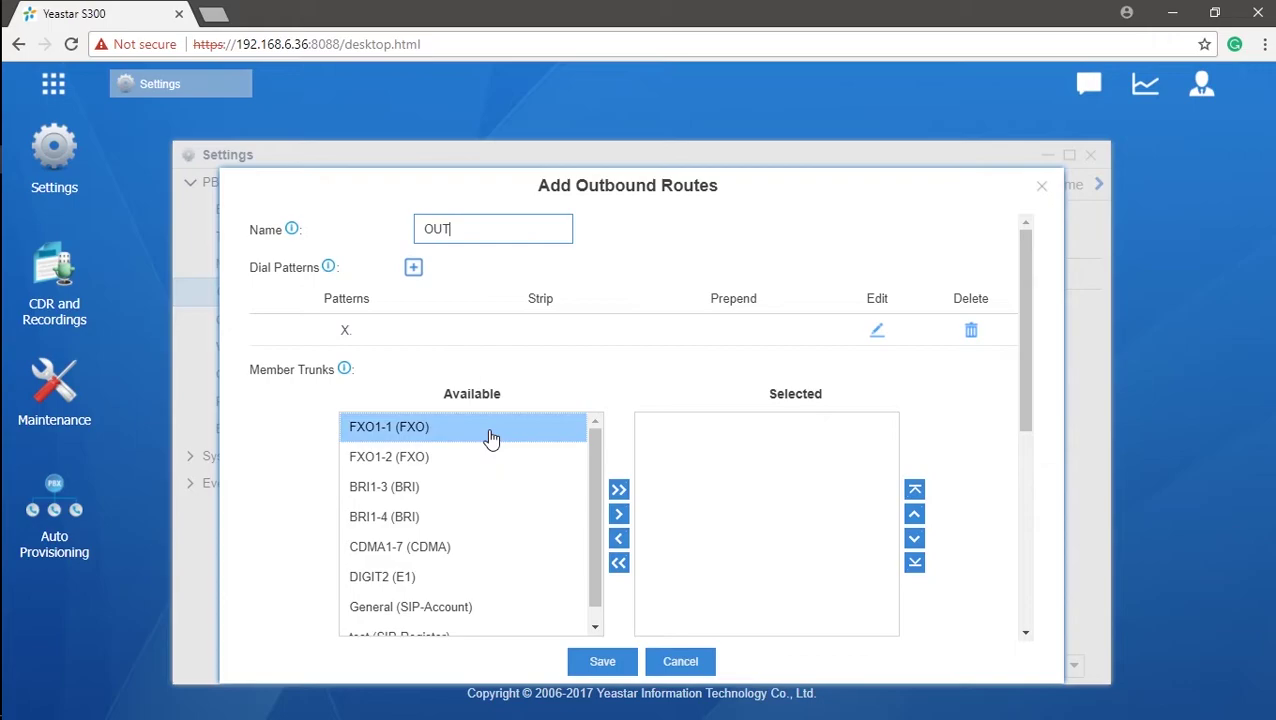
{"action": "left_click_drag", "start_coordinate": [488, 430], "coordinate": [505, 462]}
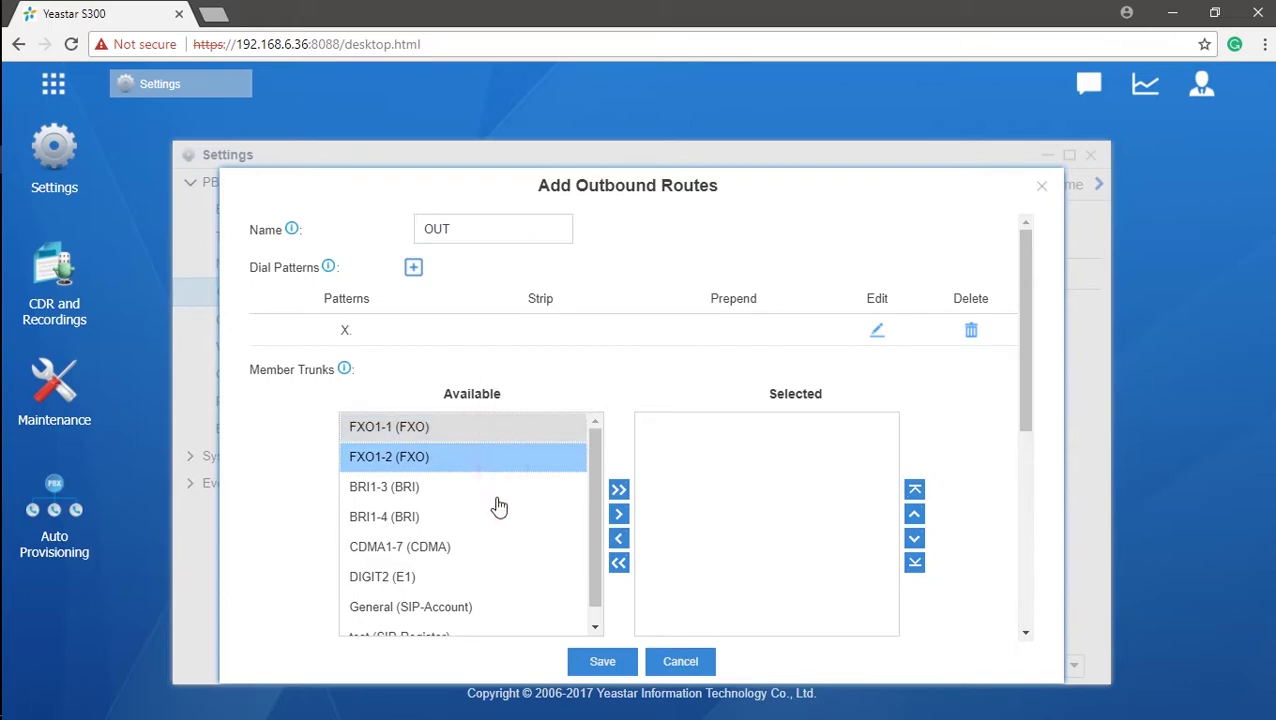
{"action": "left_click", "coordinate": [498, 490]}
{"action": "left_click", "coordinate": [484, 517]}
{"action": "left_click", "coordinate": [487, 547]}
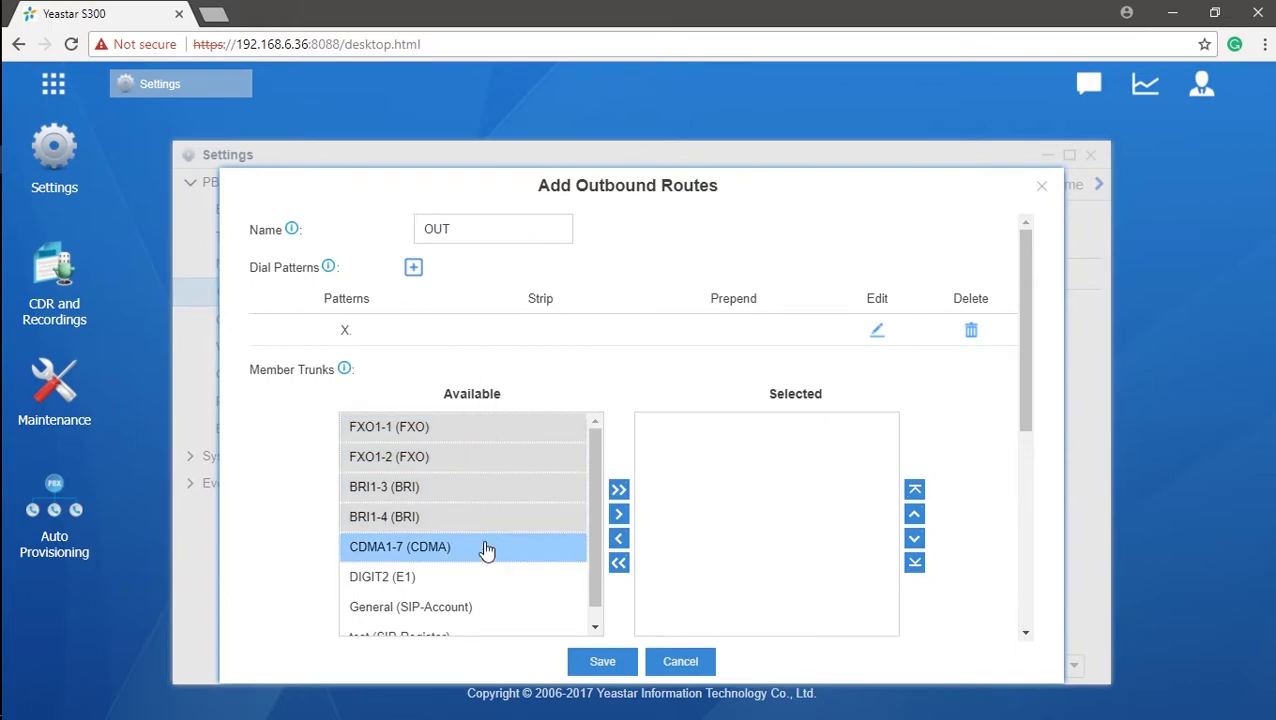
{"action": "left_click", "coordinate": [618, 514]}
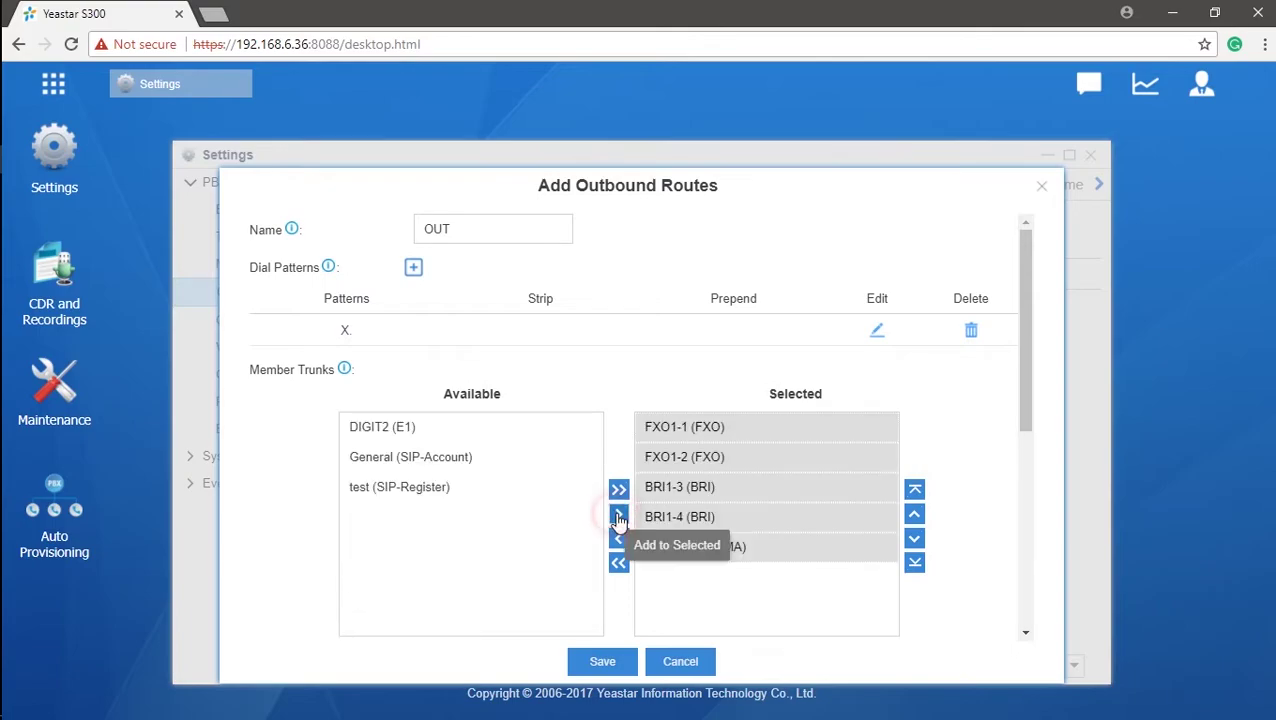
Move CDMA1-7 and BRI1-4 higher in the member trunk order.
{"action": "left_click", "coordinate": [884, 548]}
{"action": "left_click", "coordinate": [913, 517]}
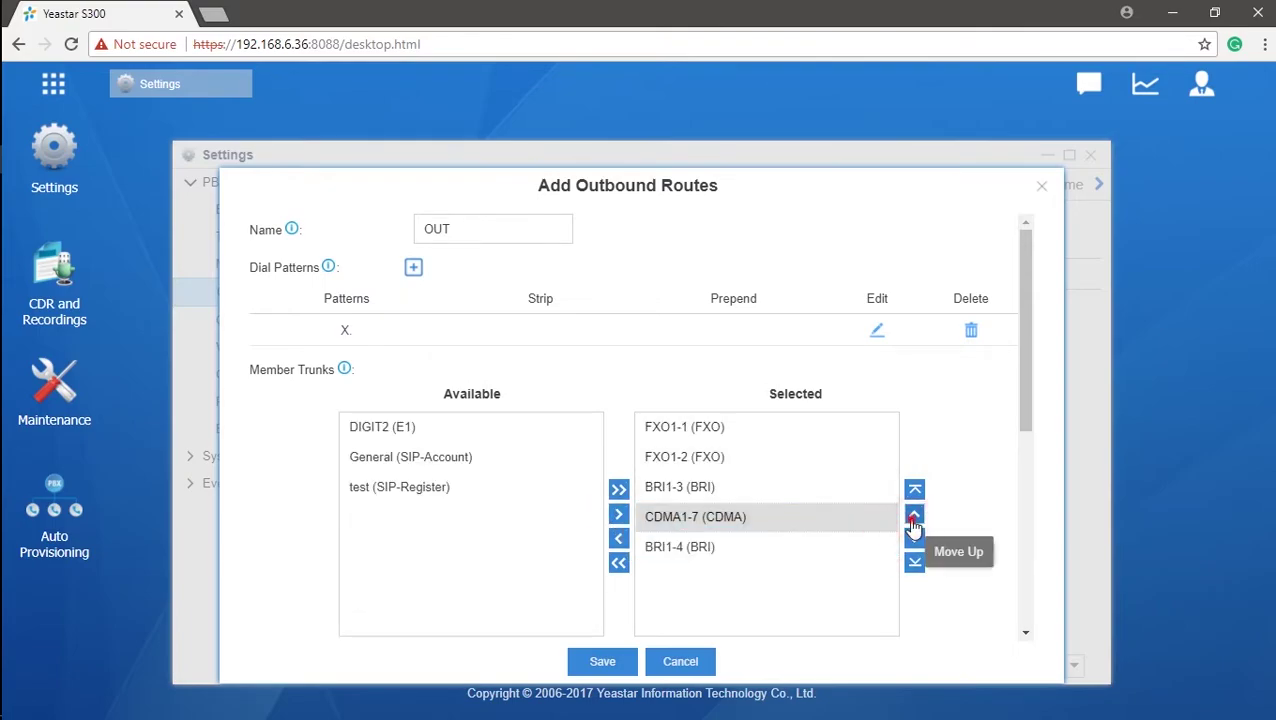
{"action": "left_click", "coordinate": [789, 546]}
{"action": "left_click", "coordinate": [913, 517]}
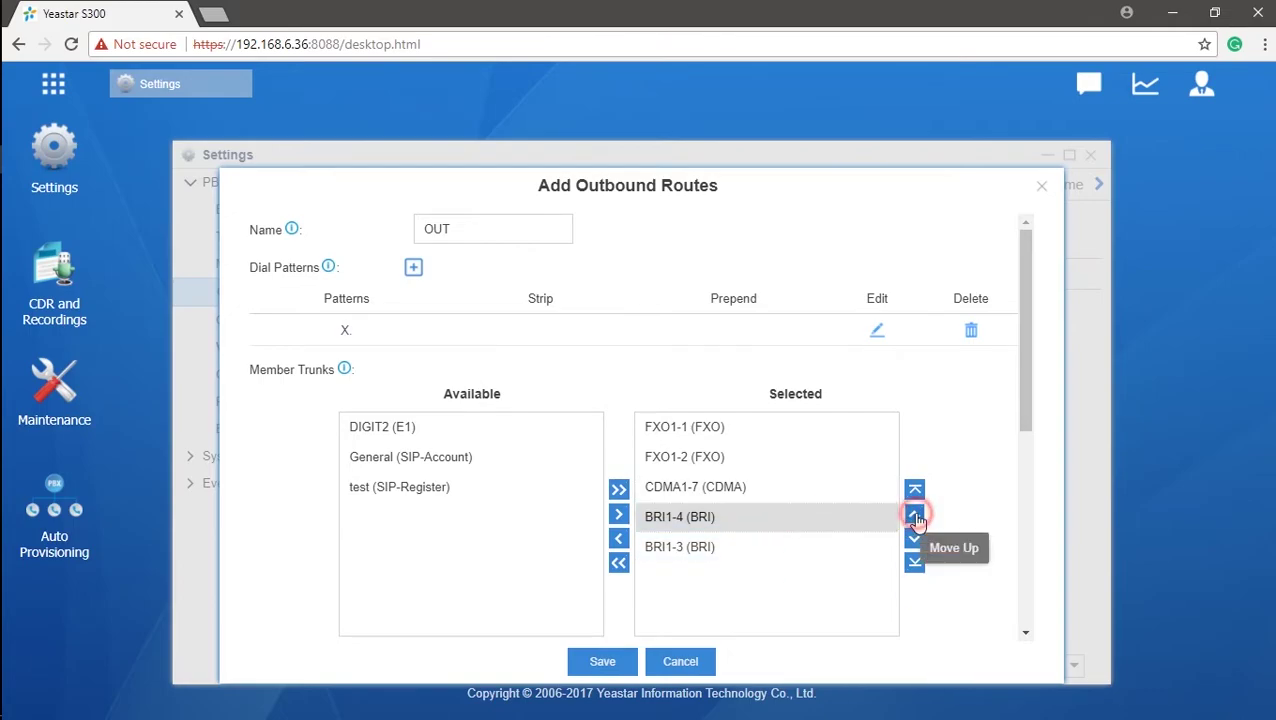
Add extensions 1002, 1003, 1004 and 1005 as member extensions of the OUT route.
{"action": "scroll", "coordinate": [840, 540], "scroll_direction": "down", "scroll_amount": 2}
{"action": "scroll", "coordinate": [789, 524], "scroll_direction": "down", "scroll_amount": 2}
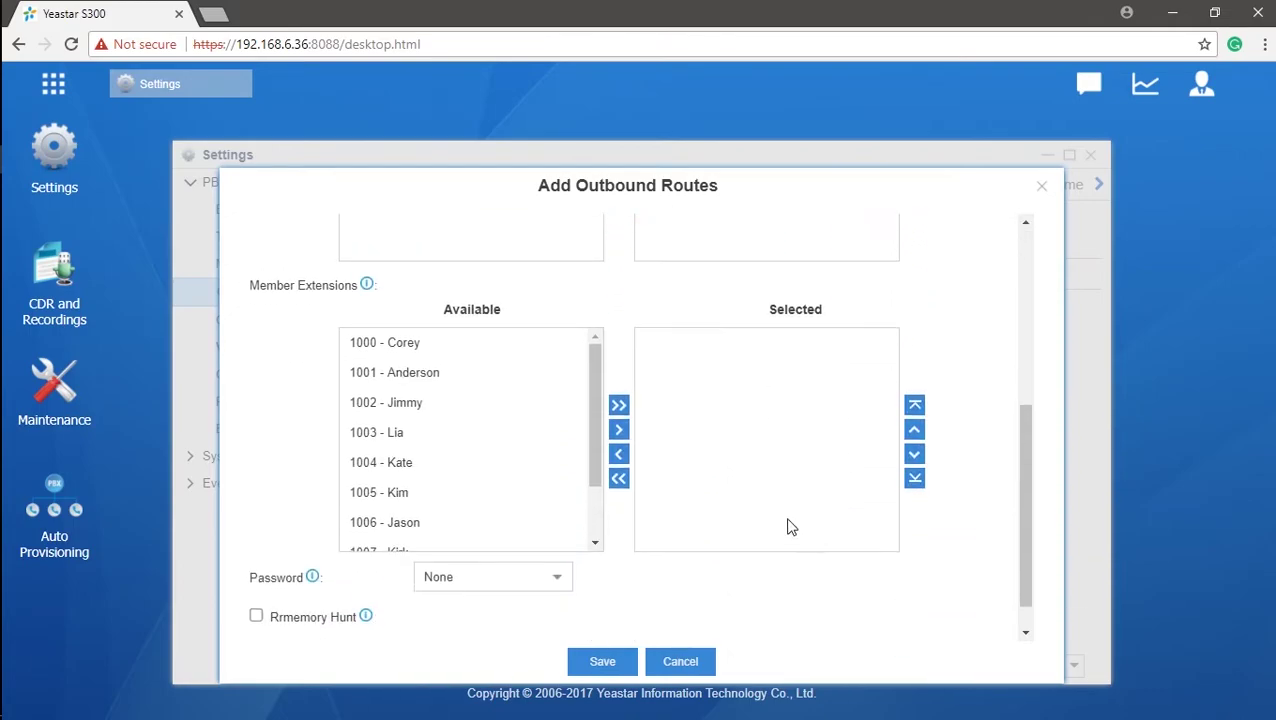
{"action": "left_click", "coordinate": [510, 408]}
{"action": "left_click", "coordinate": [504, 438]}
{"action": "left_click", "coordinate": [492, 467]}
{"action": "left_click", "coordinate": [485, 492]}
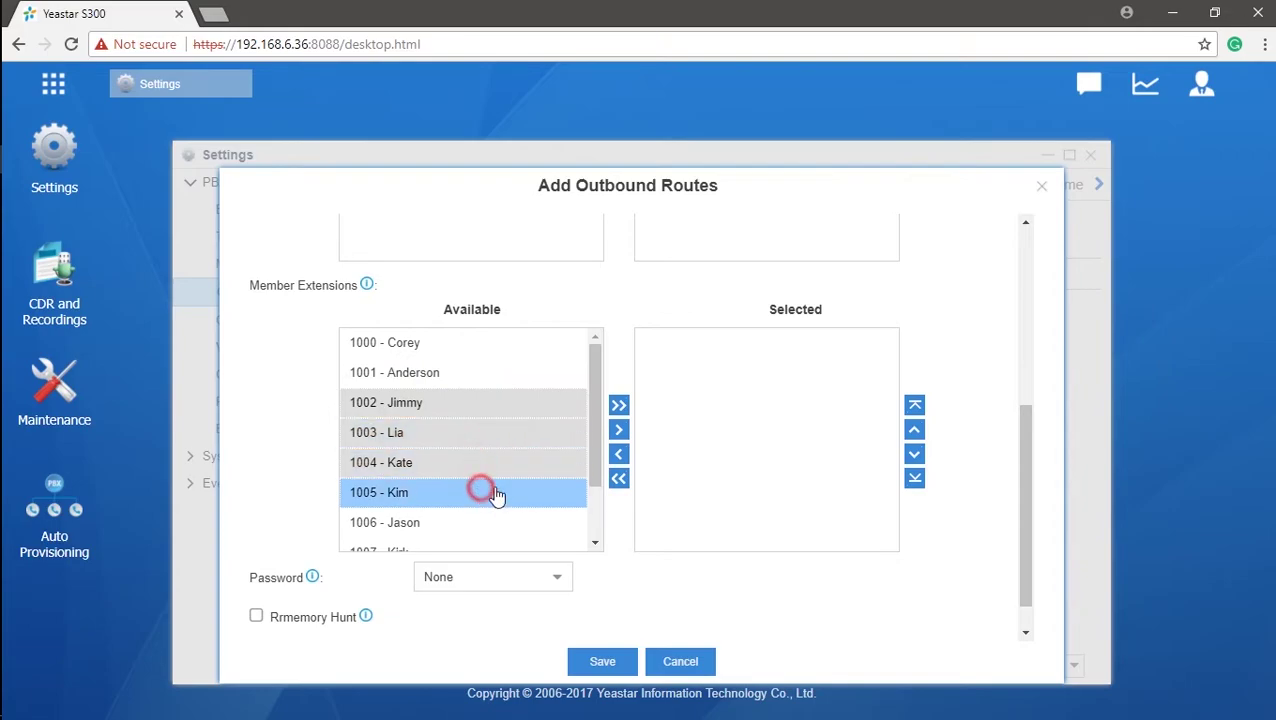
{"action": "left_click", "coordinate": [618, 430]}
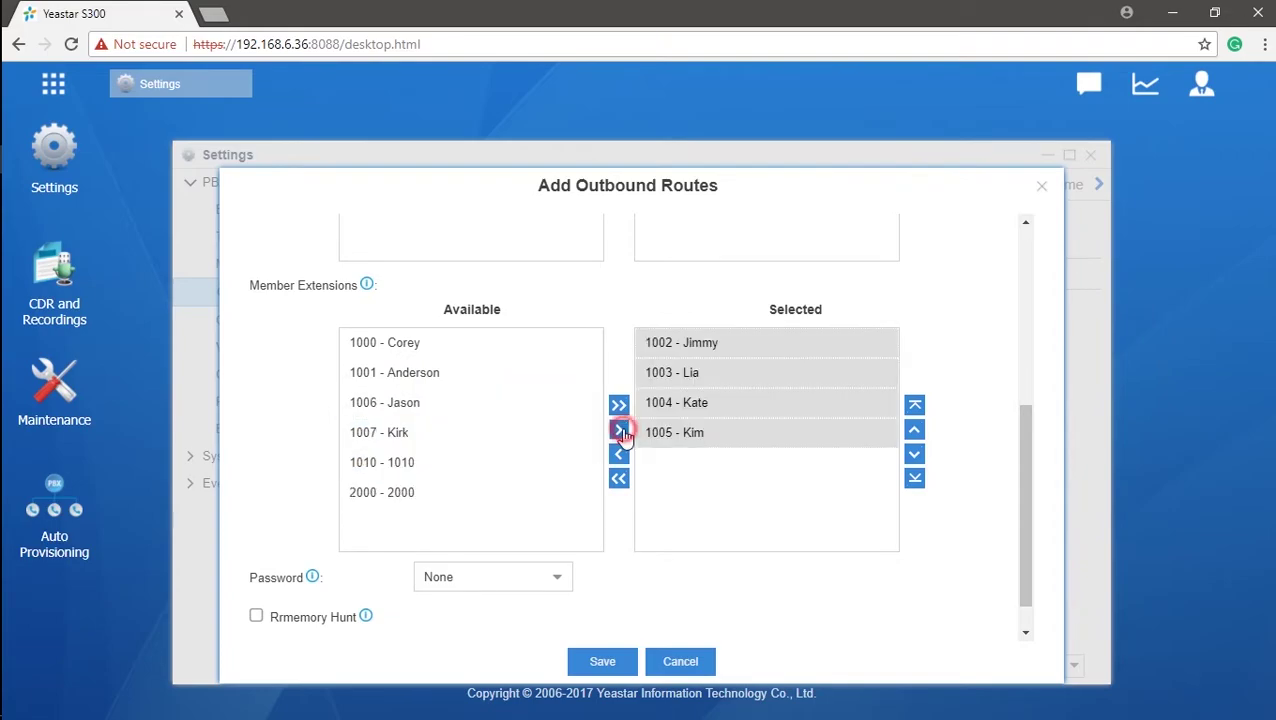
{"action": "left_click", "coordinate": [779, 494]}
{"action": "scroll", "coordinate": [781, 497], "scroll_direction": "down", "scroll_amount": 1}
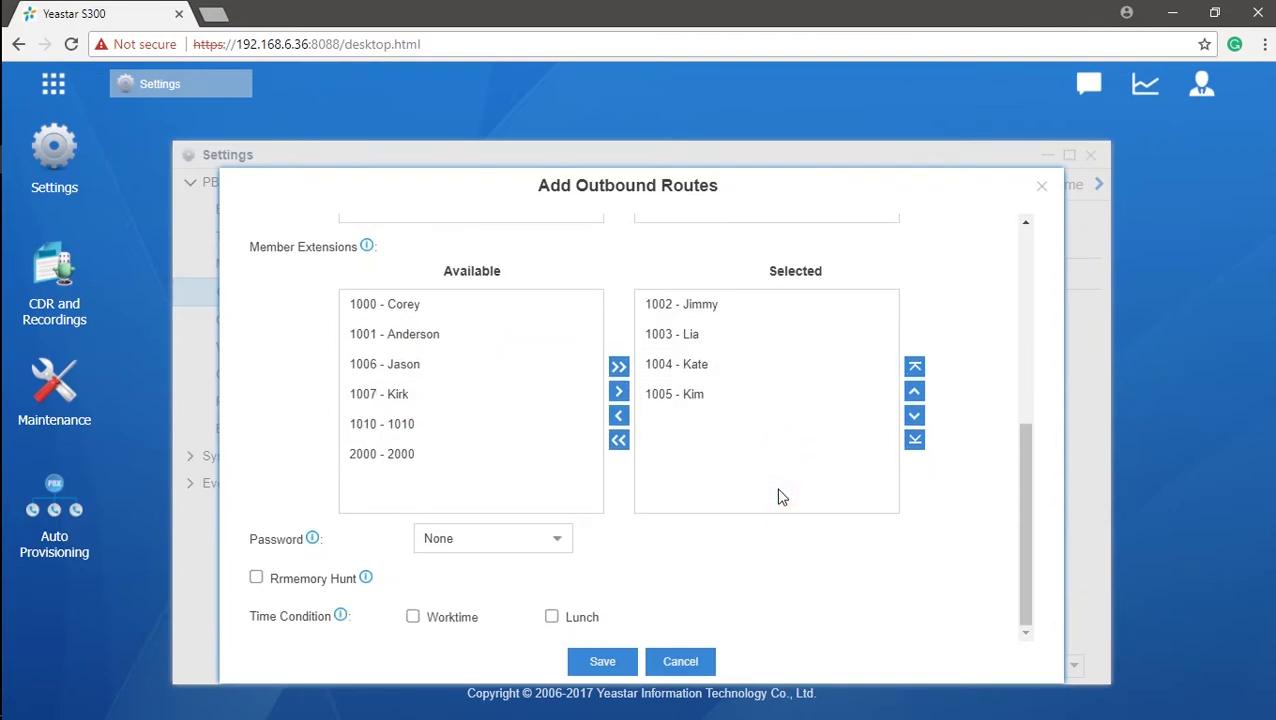
{"action": "scroll", "coordinate": [781, 497], "scroll_direction": "up", "scroll_amount": 2}
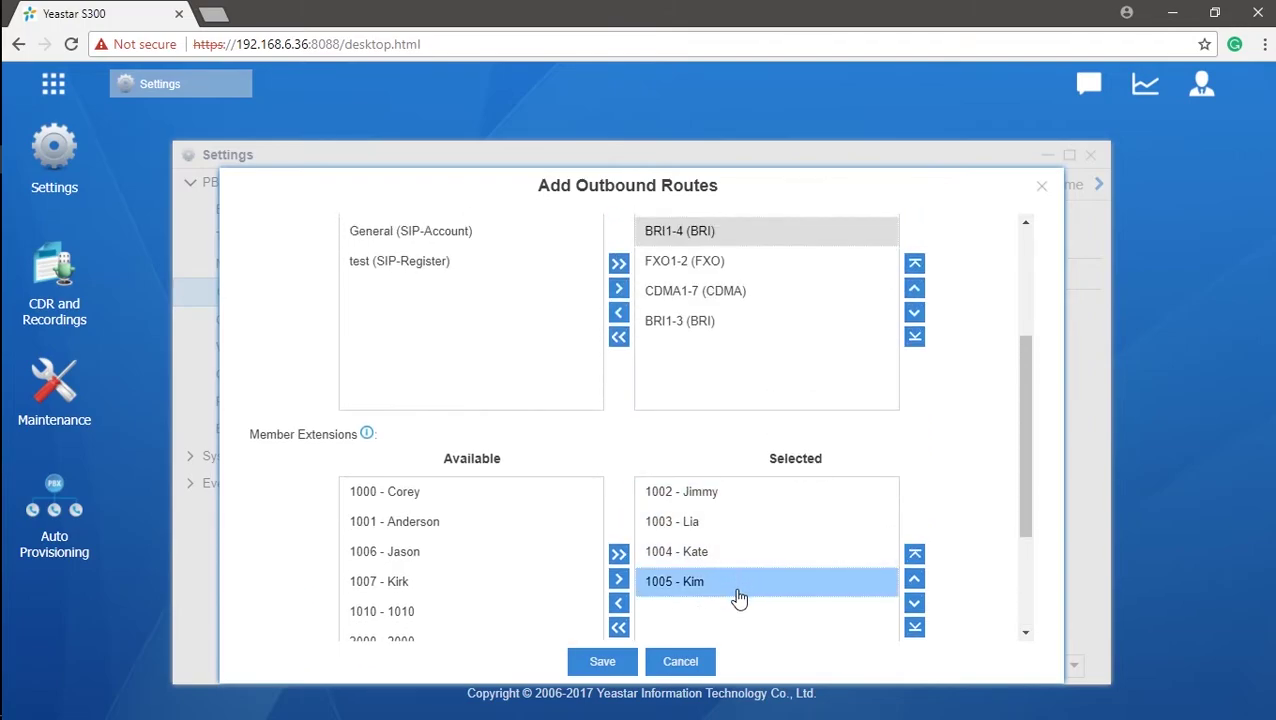
{"action": "scroll", "coordinate": [738, 597], "scroll_direction": "up", "scroll_amount": 3}
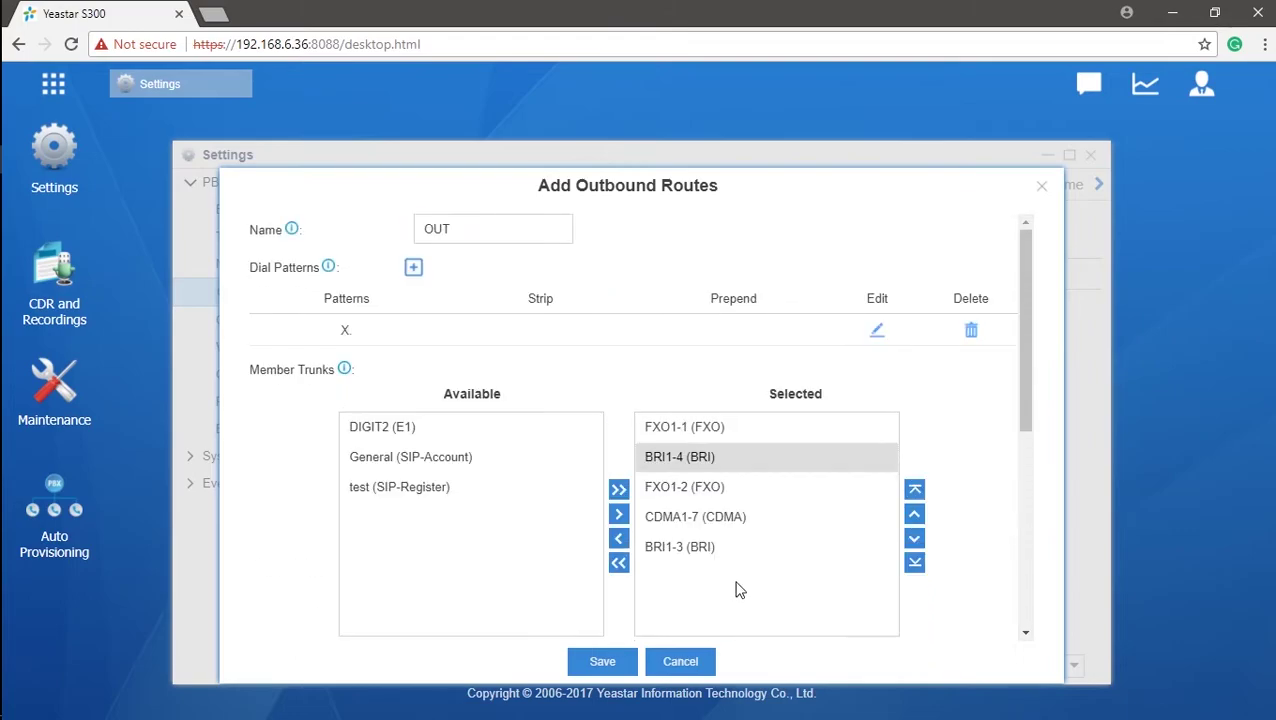
Save the OUT route and reopen it from the Outbound Routes list for editing.
{"action": "left_click", "coordinate": [604, 664]}
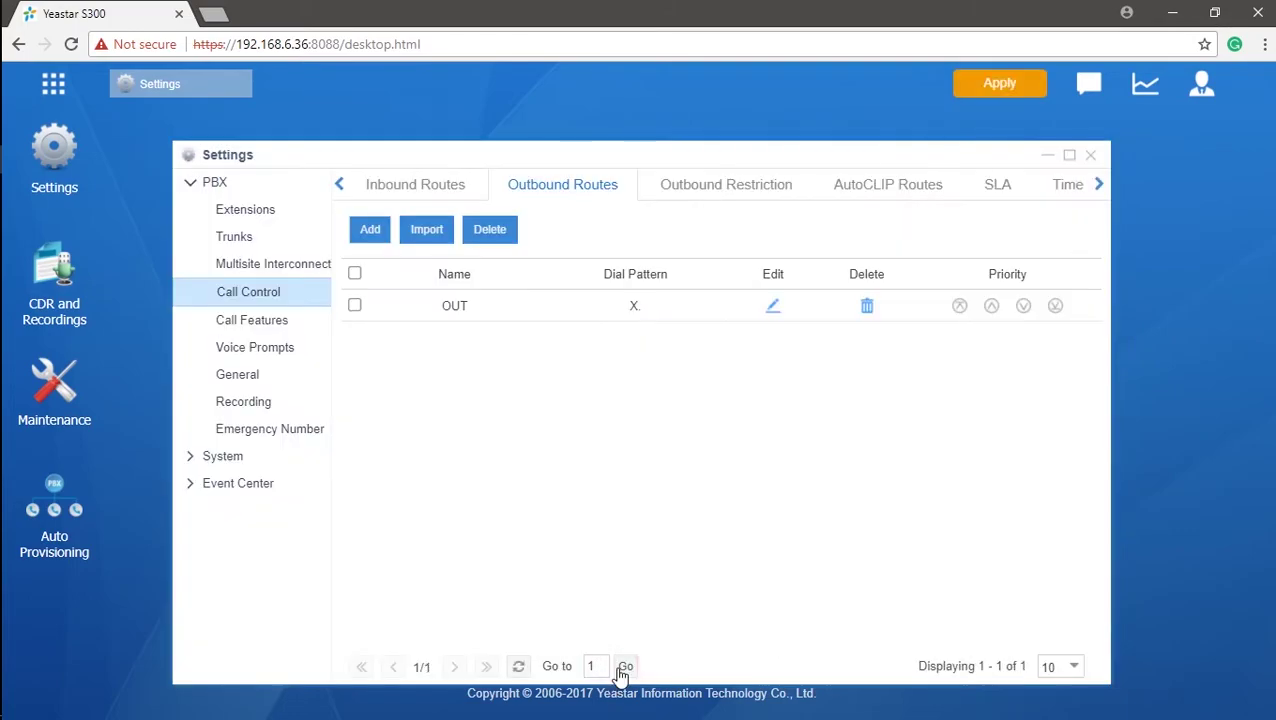
{"action": "left_click", "coordinate": [426, 235]}
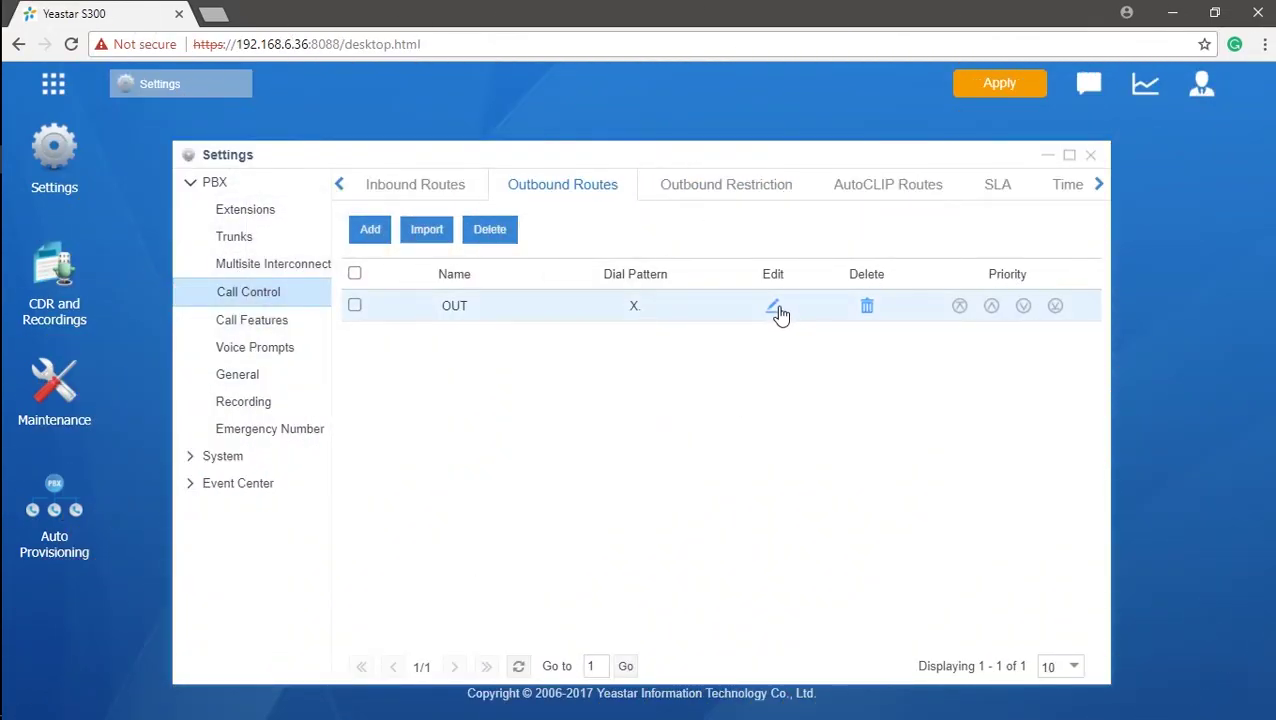
{"action": "left_click", "coordinate": [773, 307]}
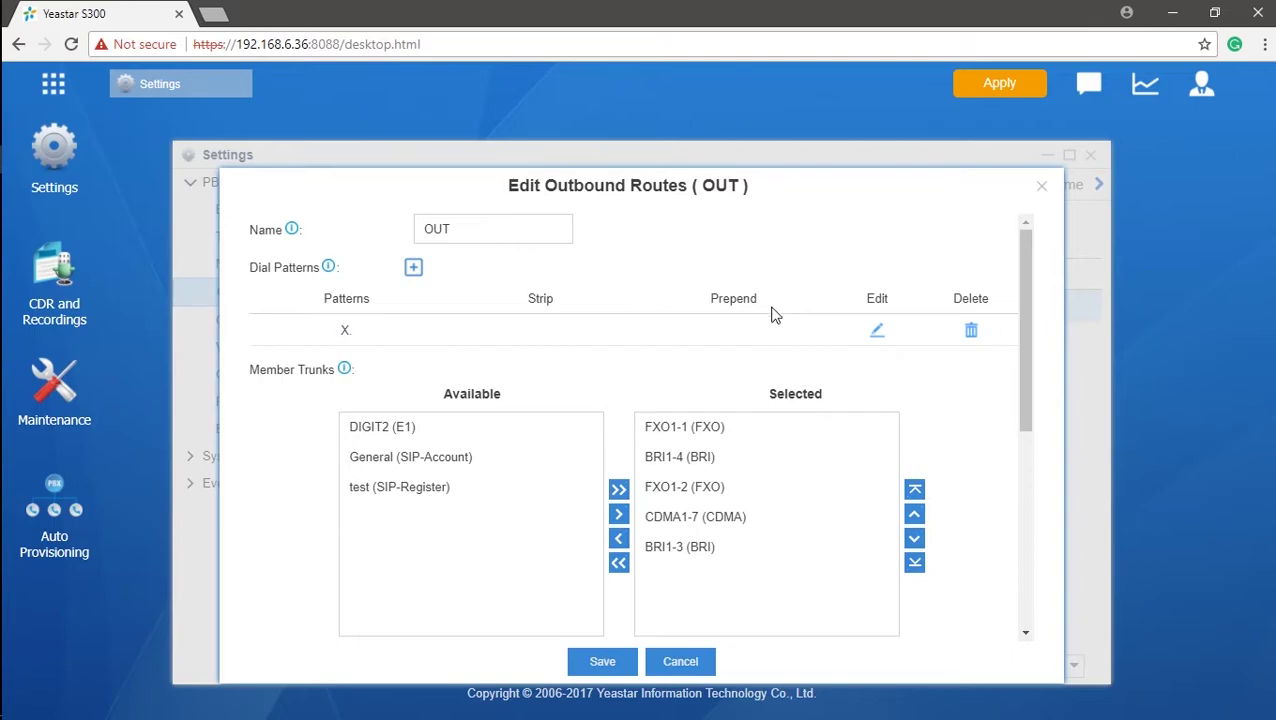
Replace the route name OUT with International.
{"action": "left_click_drag", "start_coordinate": [530, 229], "coordinate": [399, 238]}
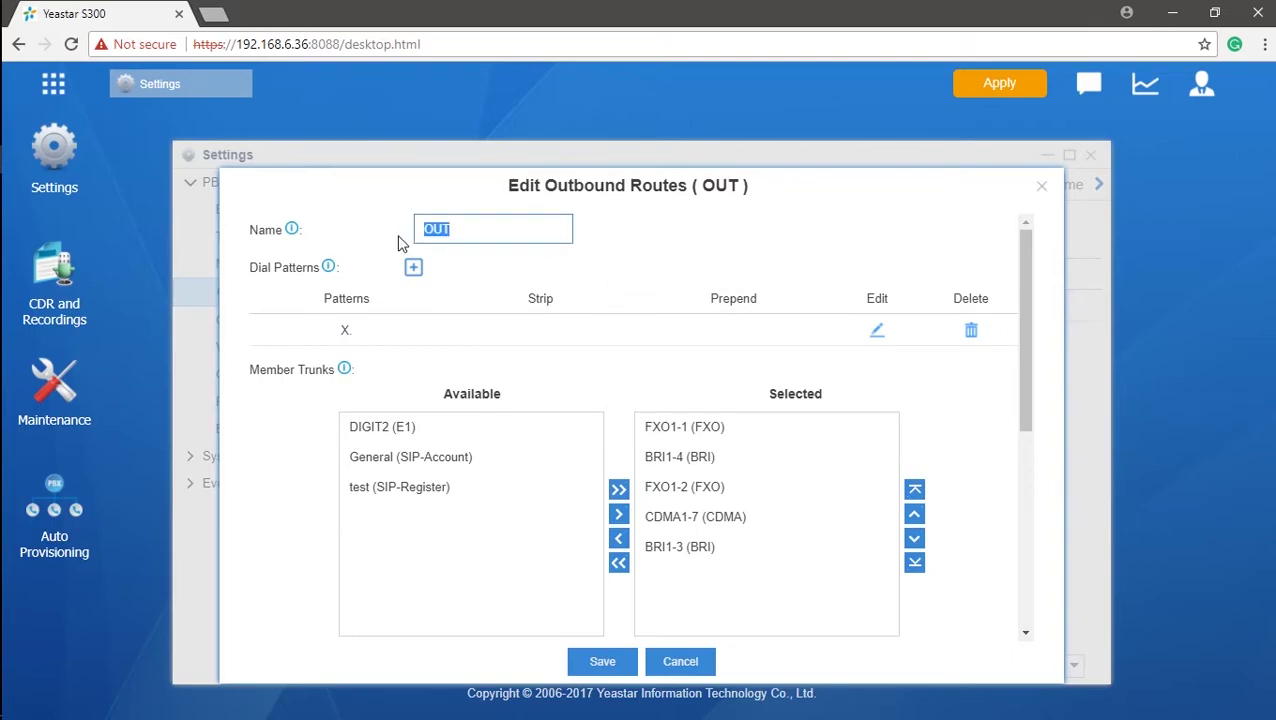
{"action": "type", "text": "Internati"}
{"action": "type", "text": "onal"}
{"action": "mouse_move", "coordinate": [328, 267]}
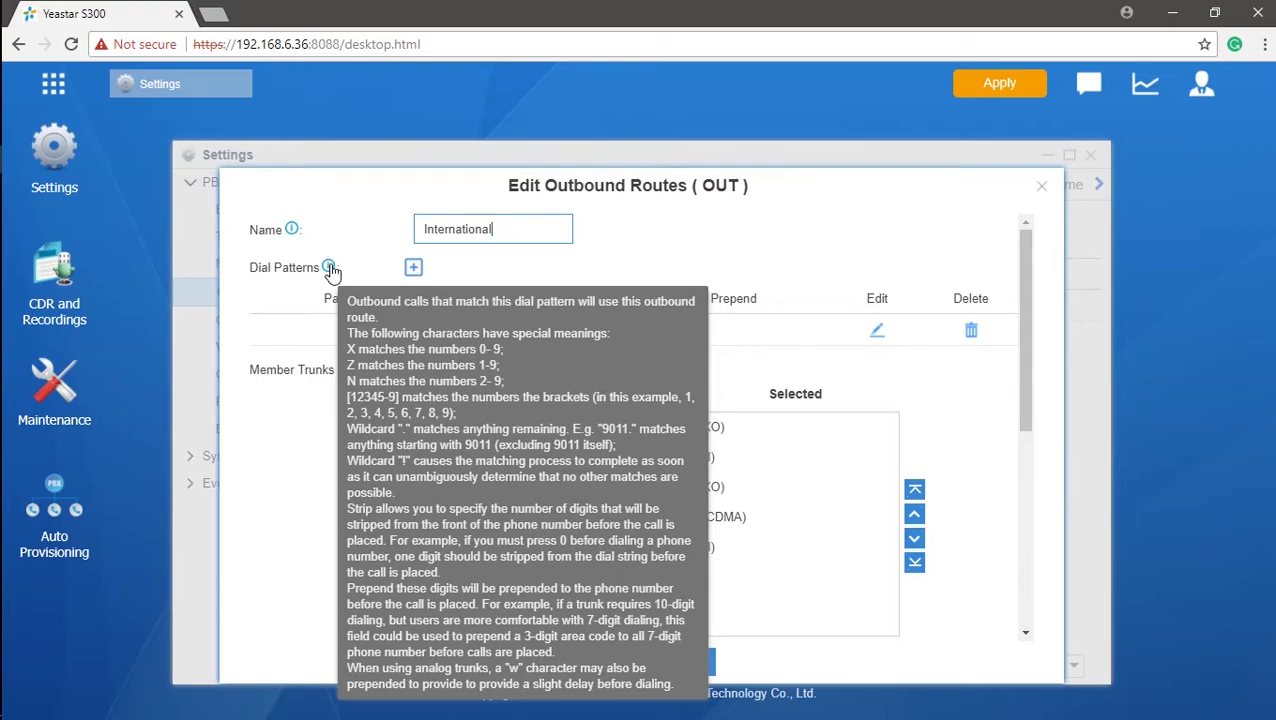
Replace the X. dial pattern with 900.
{"action": "left_click", "coordinate": [339, 332]}
{"action": "type", "text": "X"}
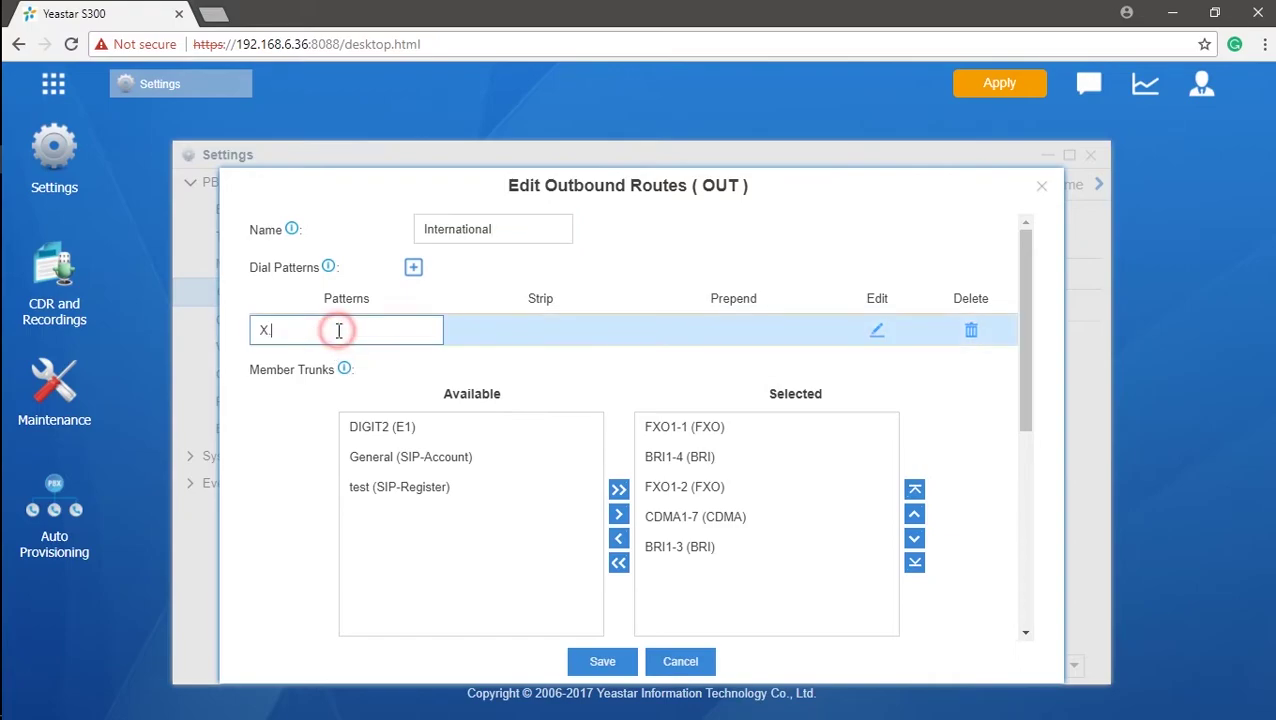
{"action": "key", "text": "BackSpace"}
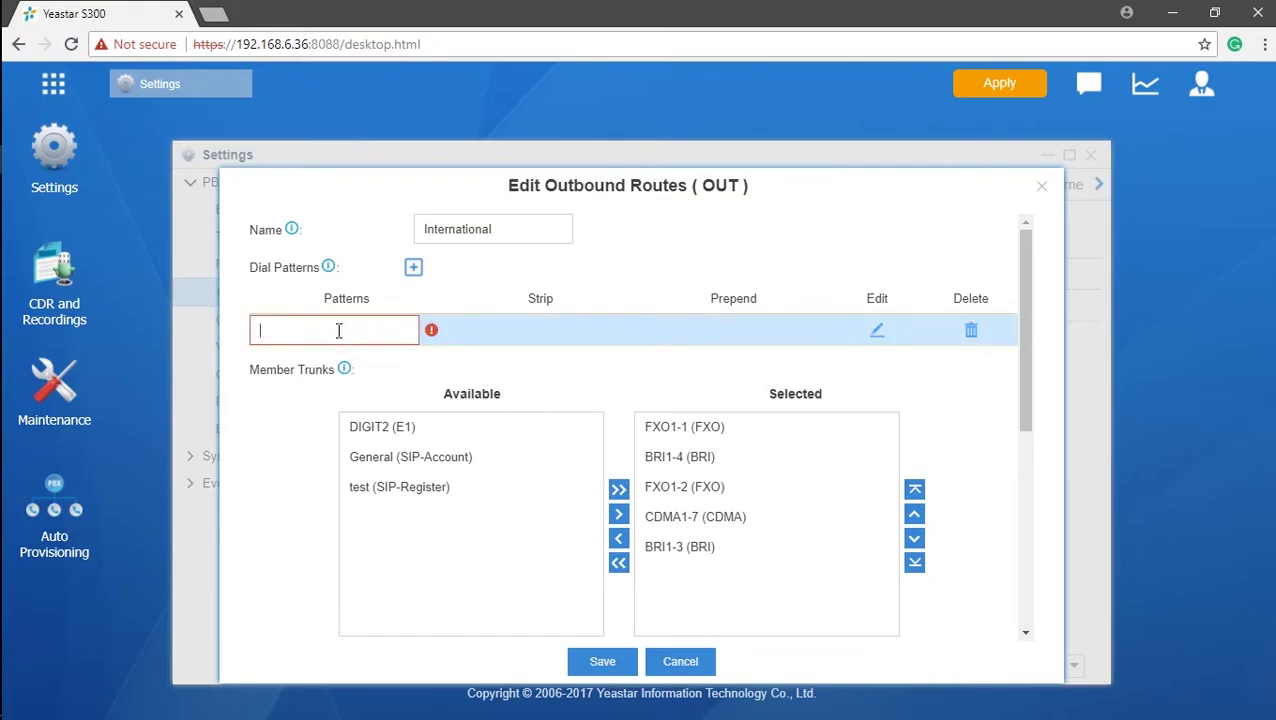
{"action": "type", "text": "9"}
{"action": "type", "text": "00."}
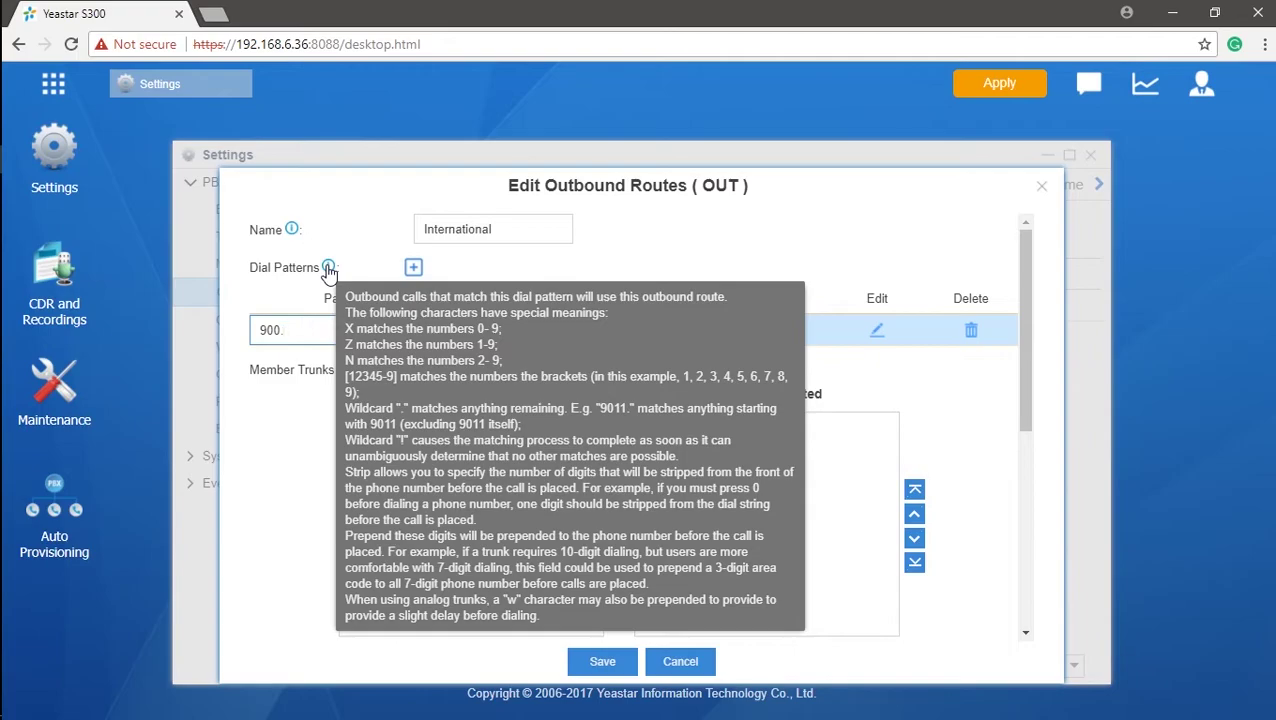
Commit the 900. dial pattern and set it to strip 1 digit.
{"action": "left_click", "coordinate": [697, 133]}
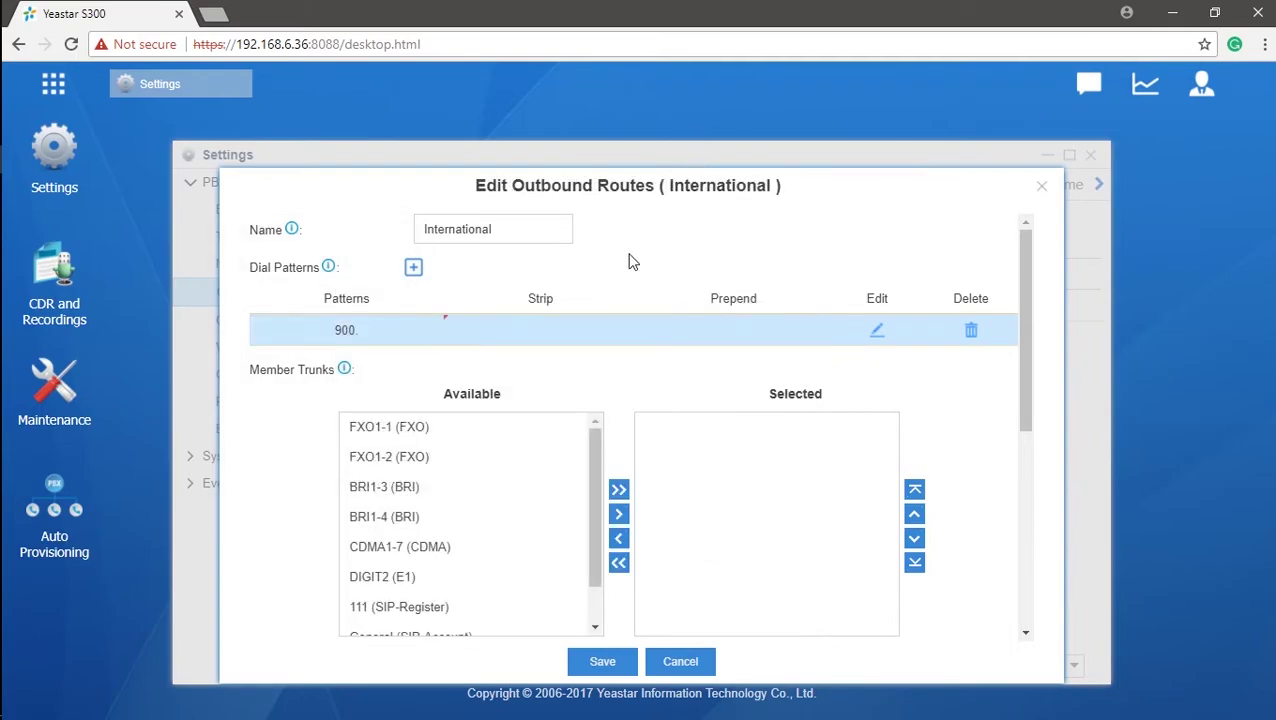
{"action": "left_click", "coordinate": [558, 325]}
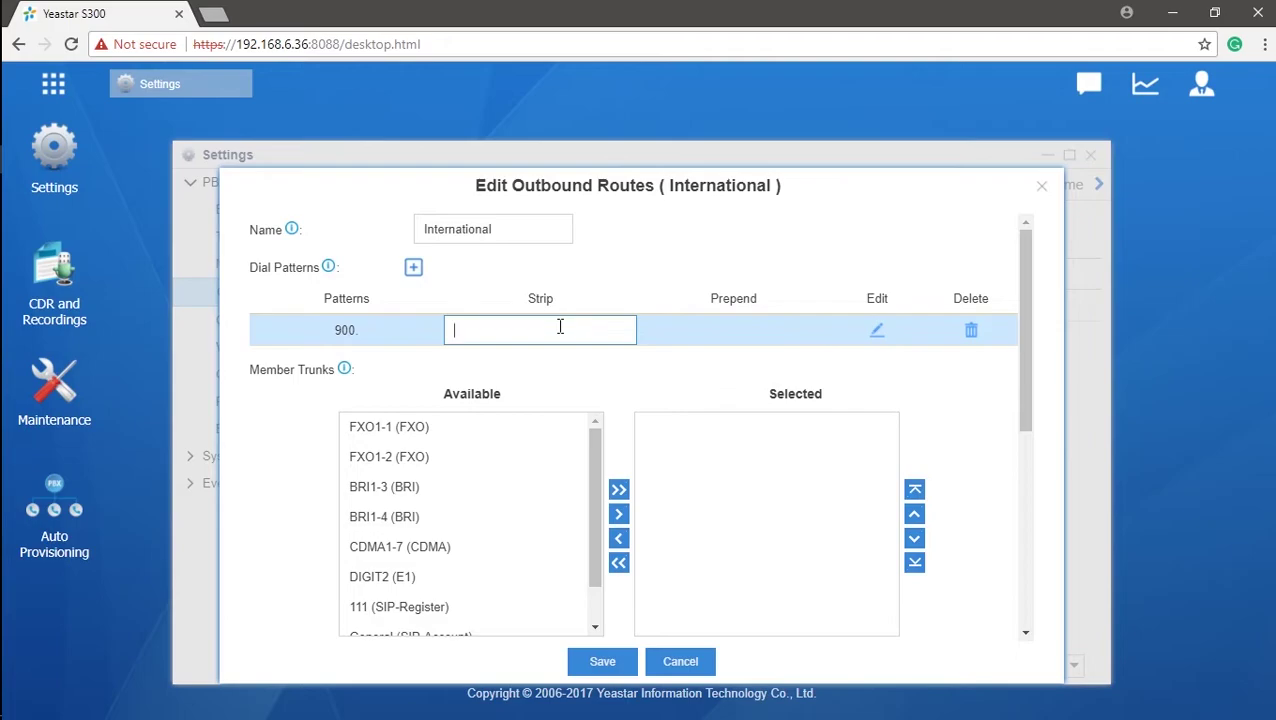
{"action": "type", "text": "1"}
{"action": "left_click", "coordinate": [558, 364]}
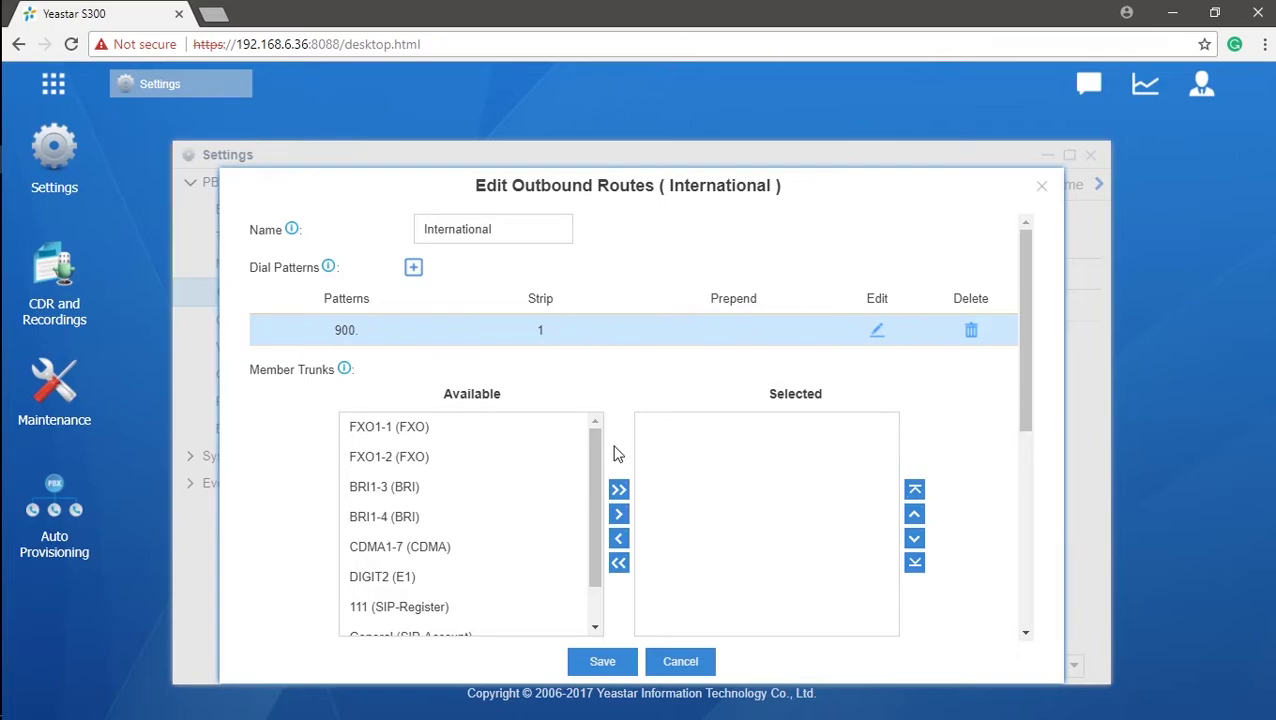
Add the 111, General and test SIP trunks as route member trunks.
{"action": "left_click_drag", "start_coordinate": [594, 452], "coordinate": [595, 494]}
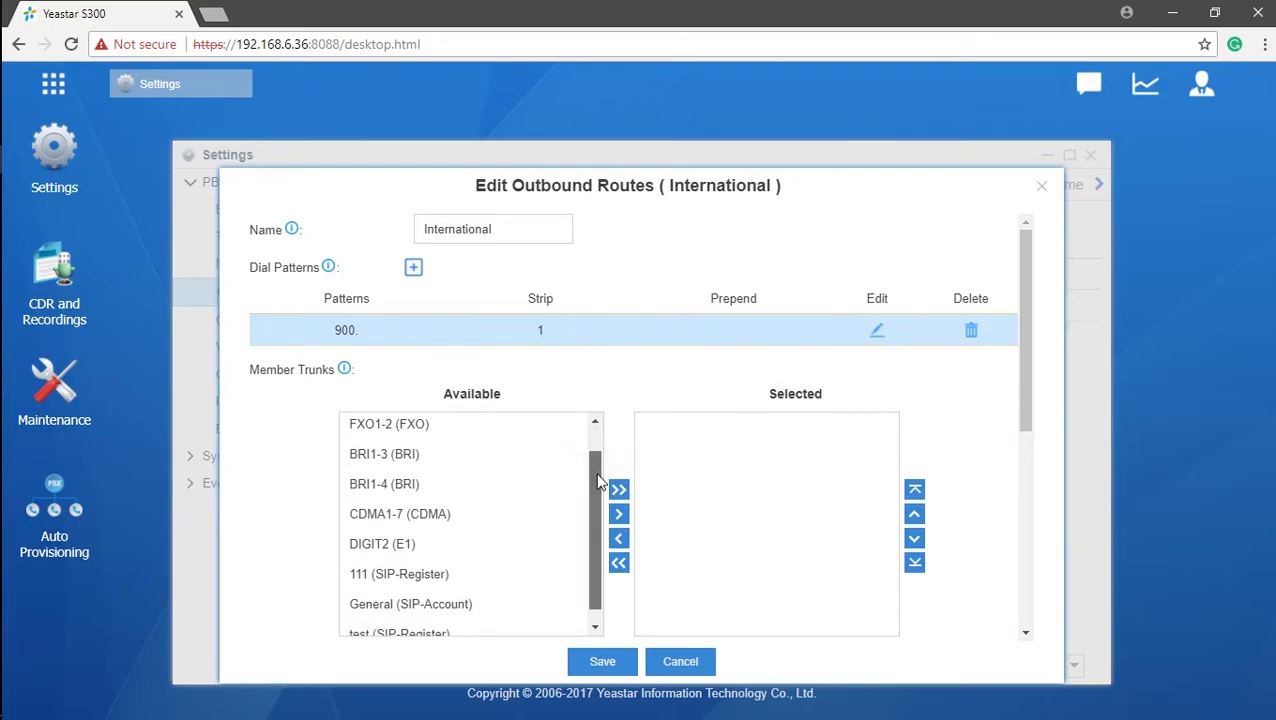
{"action": "left_click", "coordinate": [447, 563]}
{"action": "left_click", "coordinate": [447, 592]}
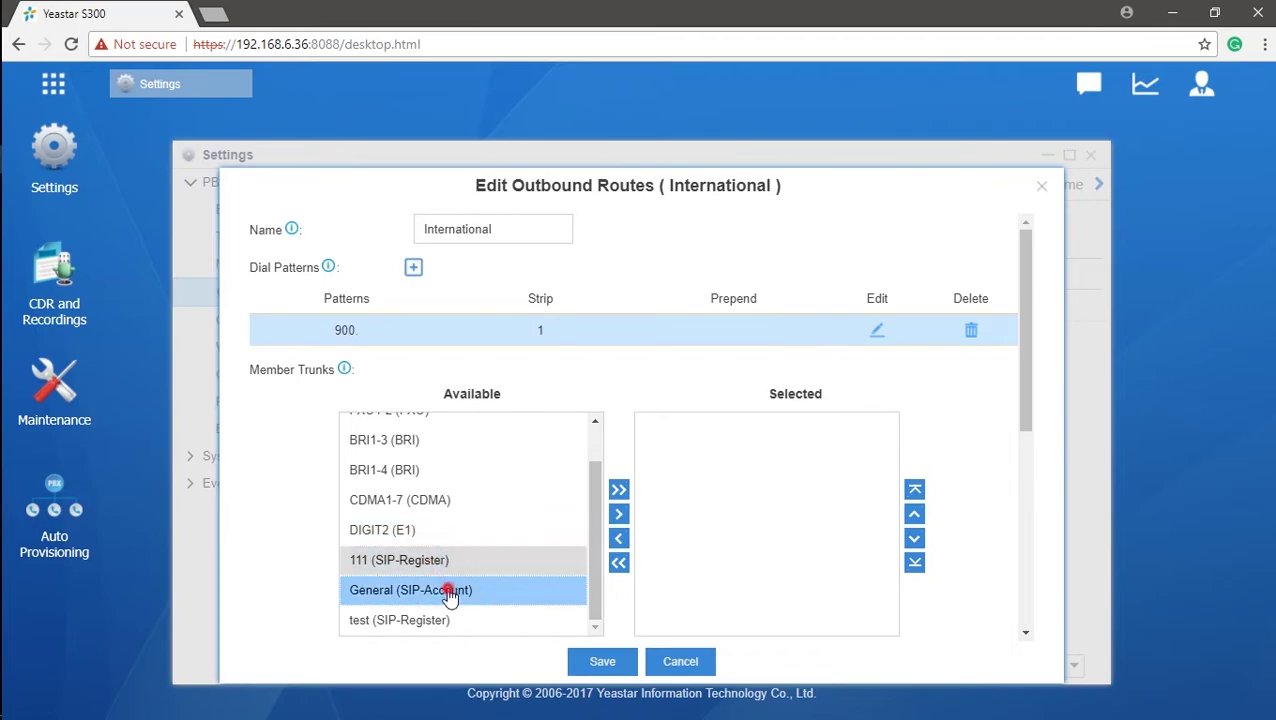
{"action": "left_click", "coordinate": [441, 622]}
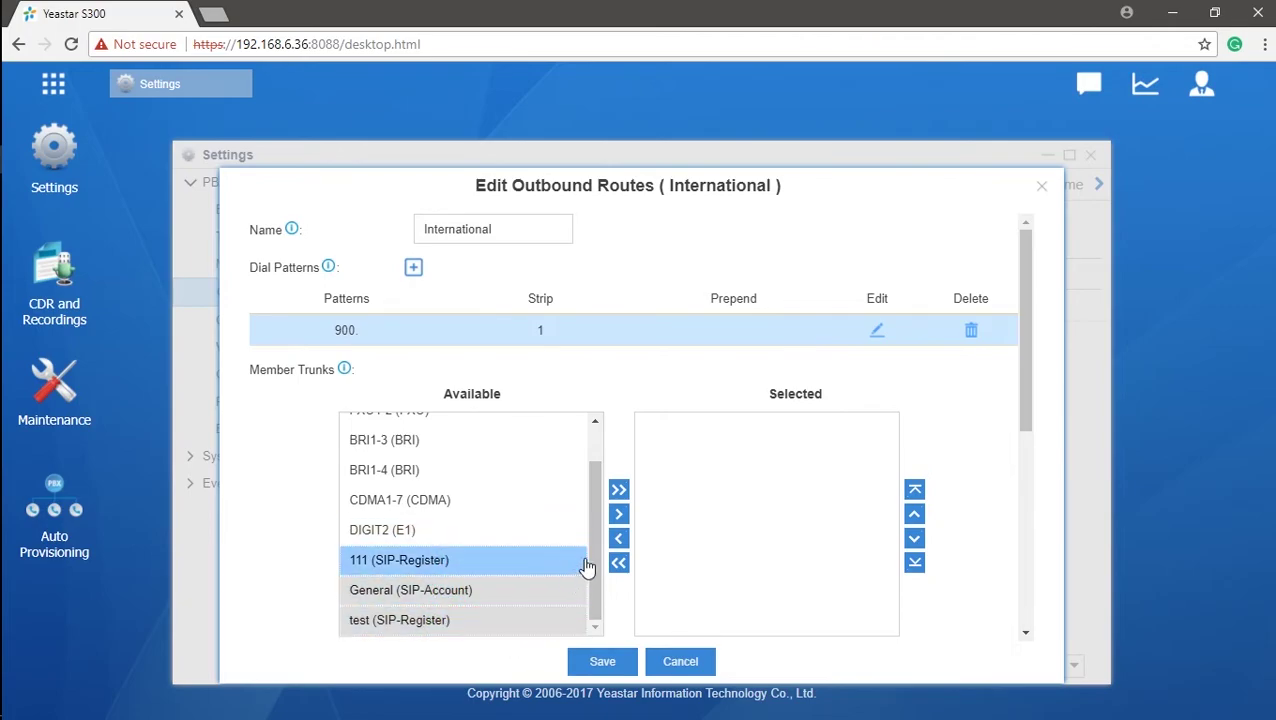
{"action": "left_click", "coordinate": [618, 514]}
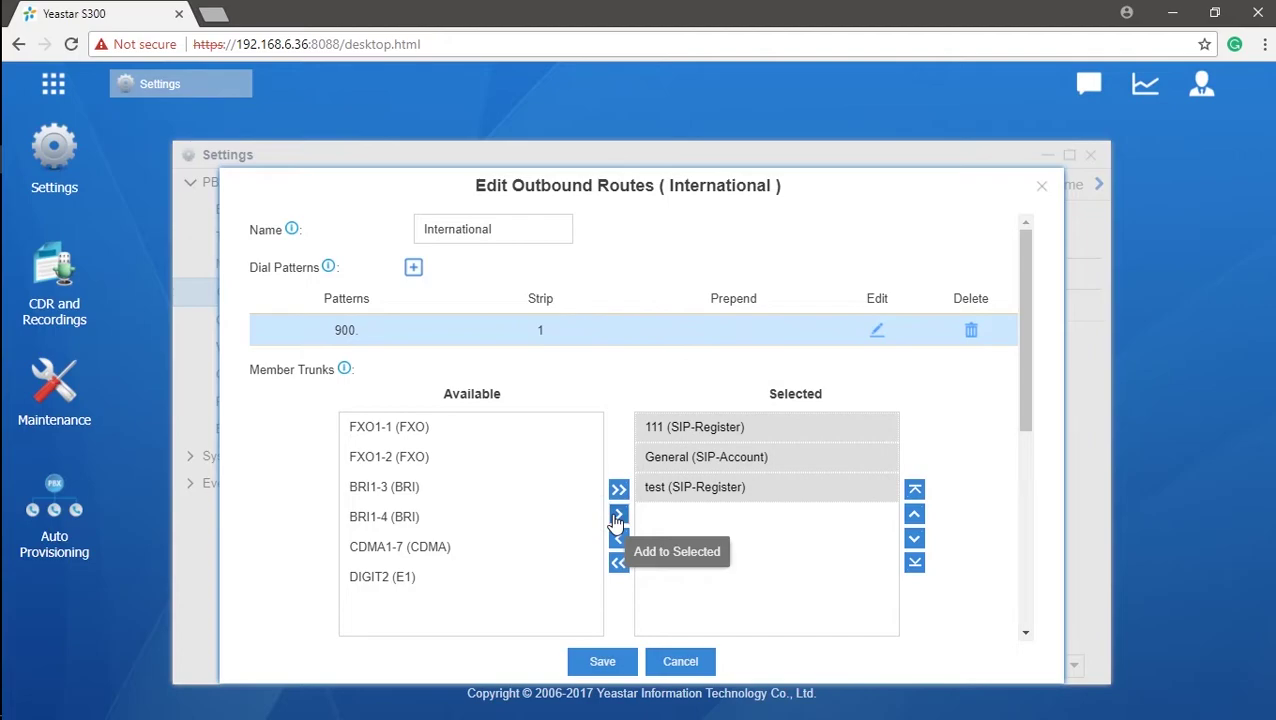
{"action": "left_click", "coordinate": [793, 559]}
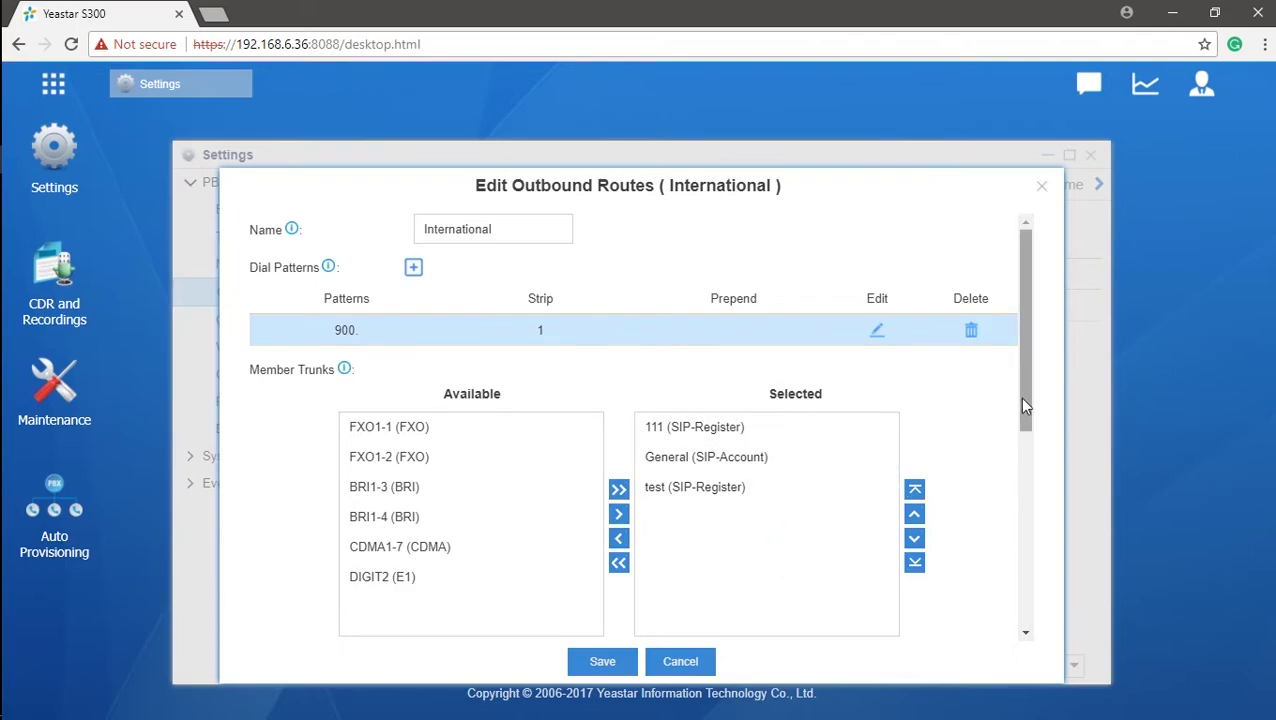
Add extensions 1003, 1004 and 1005 as member extensions of the International route.
{"action": "left_click_drag", "start_coordinate": [1027, 401], "coordinate": [1043, 601]}
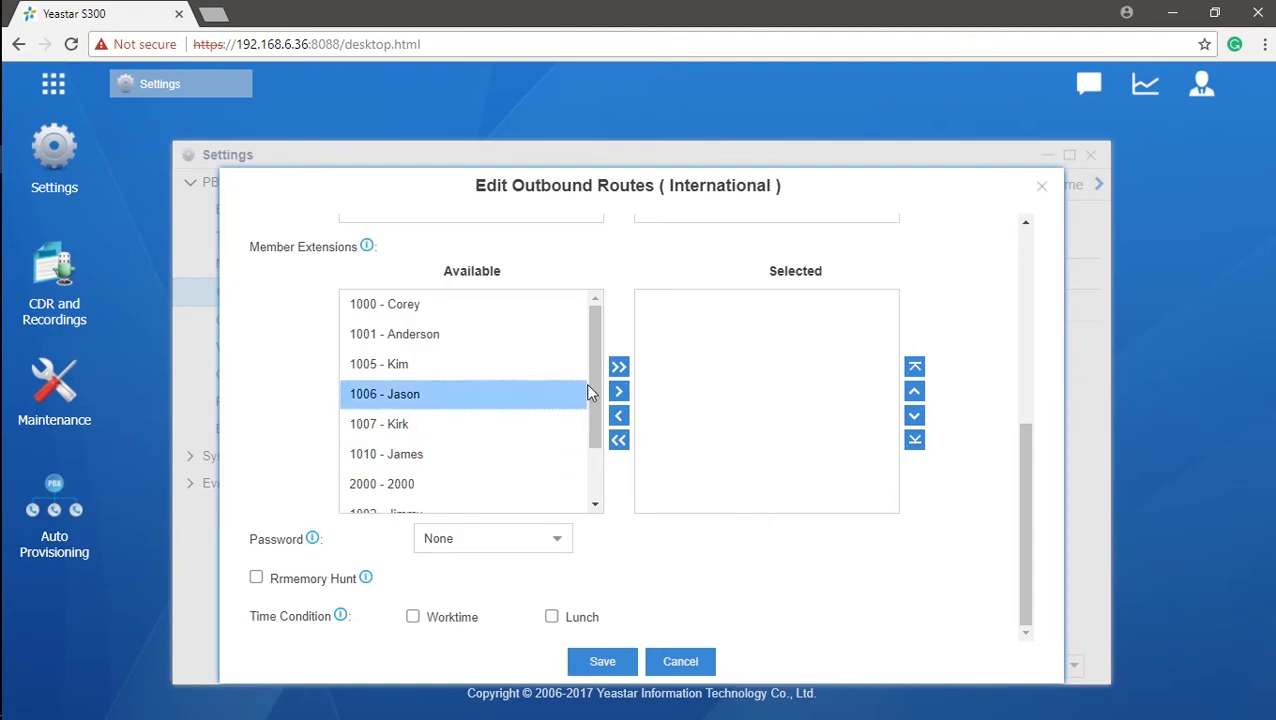
{"action": "left_click_drag", "start_coordinate": [594, 380], "coordinate": [495, 423]}
{"action": "left_click", "coordinate": [475, 375]}
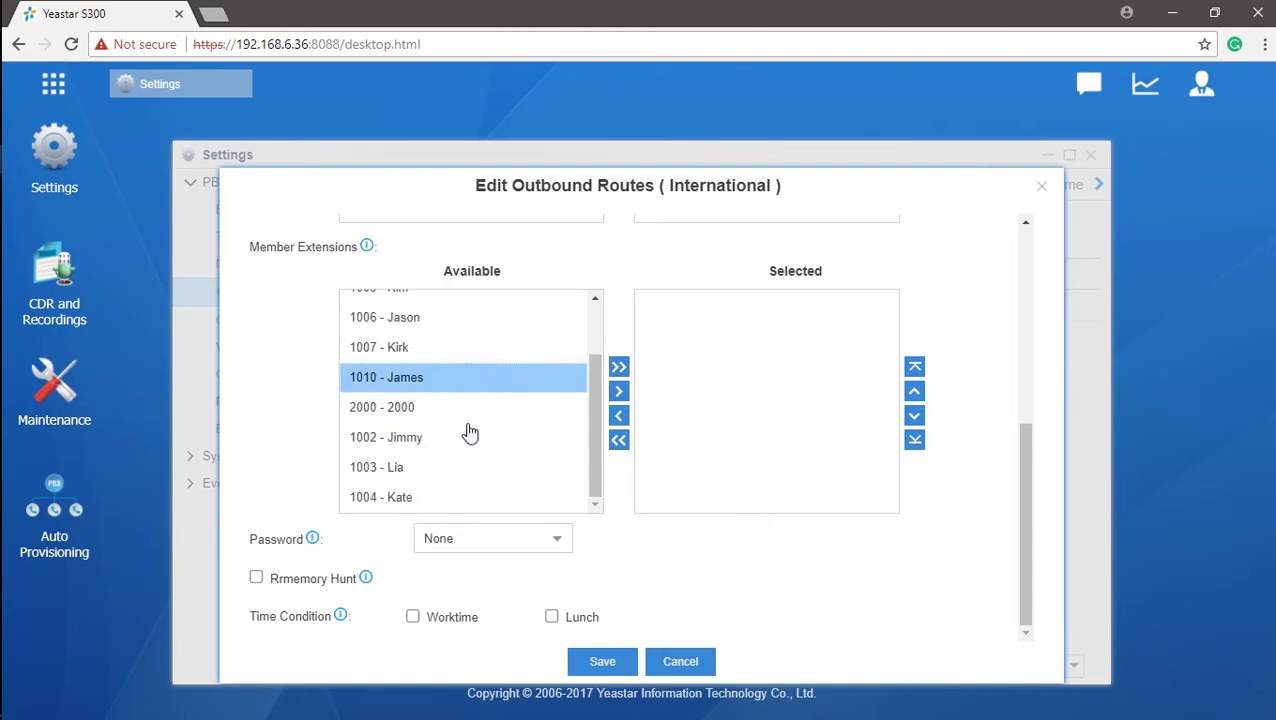
{"action": "left_click", "coordinate": [463, 468], "text": "ctrl"}
{"action": "left_click", "coordinate": [463, 497], "text": "ctrl"}
{"action": "left_click", "coordinate": [618, 391]}
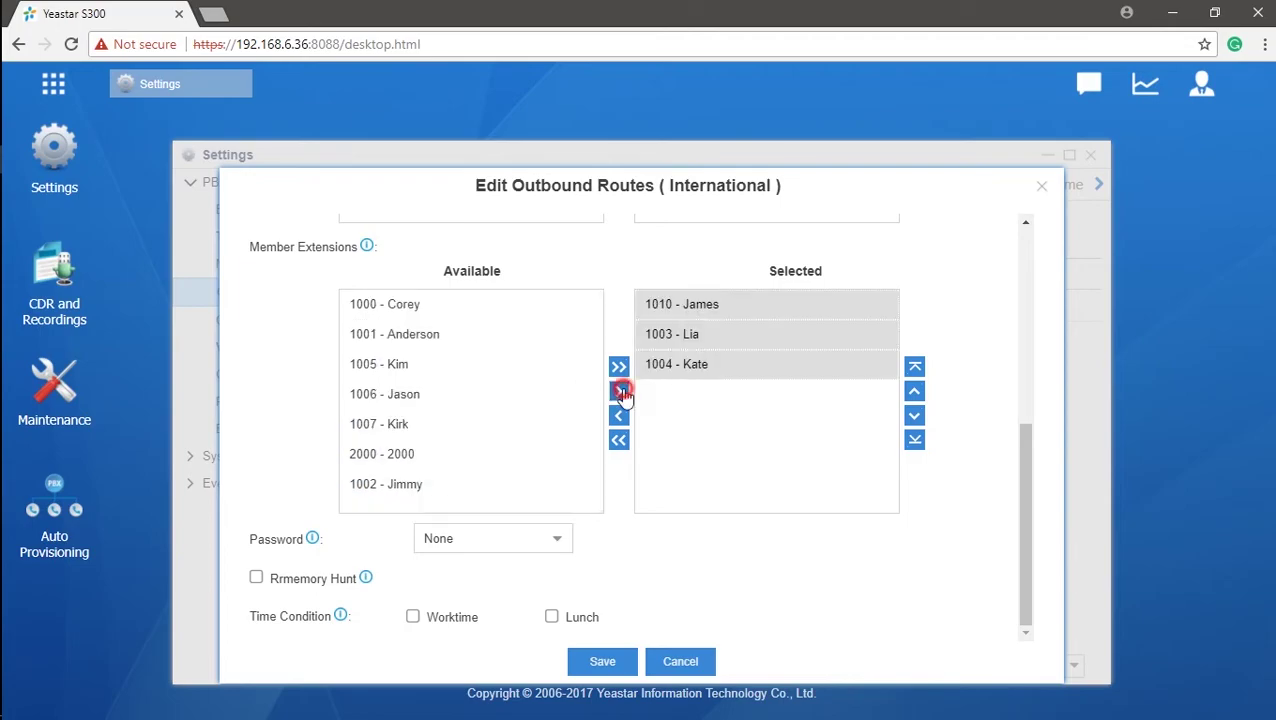
{"action": "left_click", "coordinate": [782, 506]}
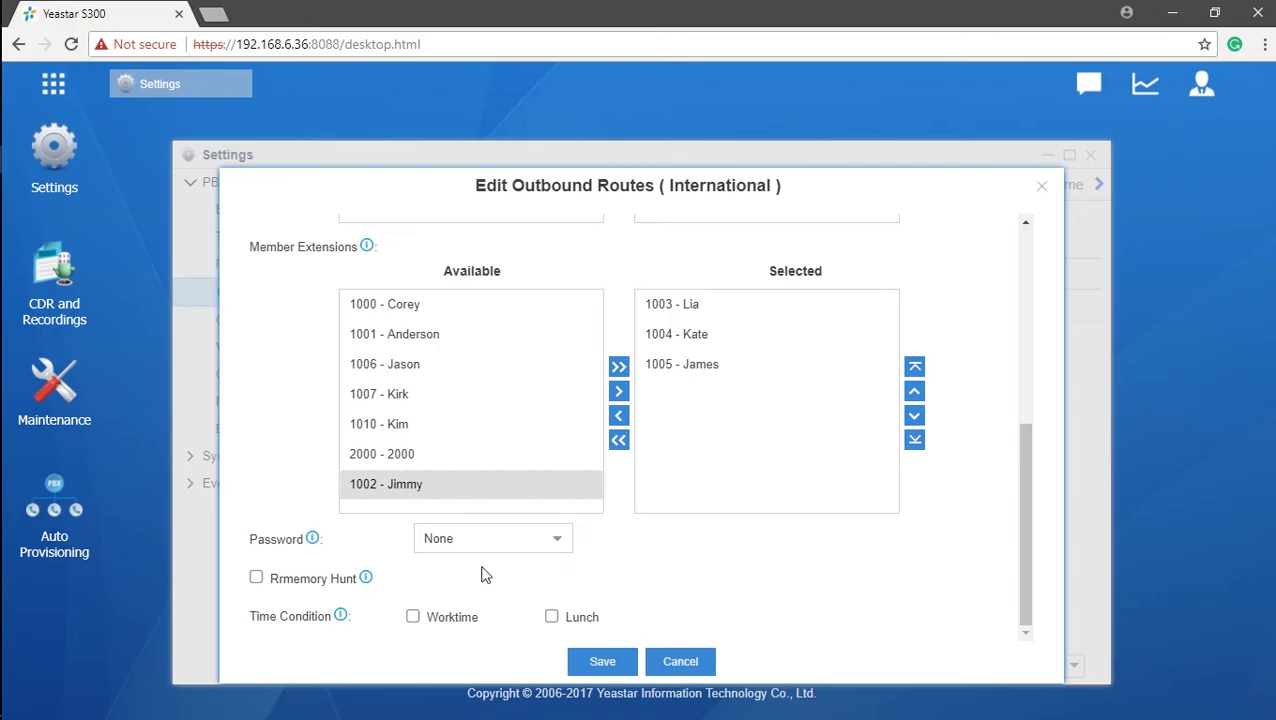
{"action": "mouse_move", "coordinate": [312, 538]}
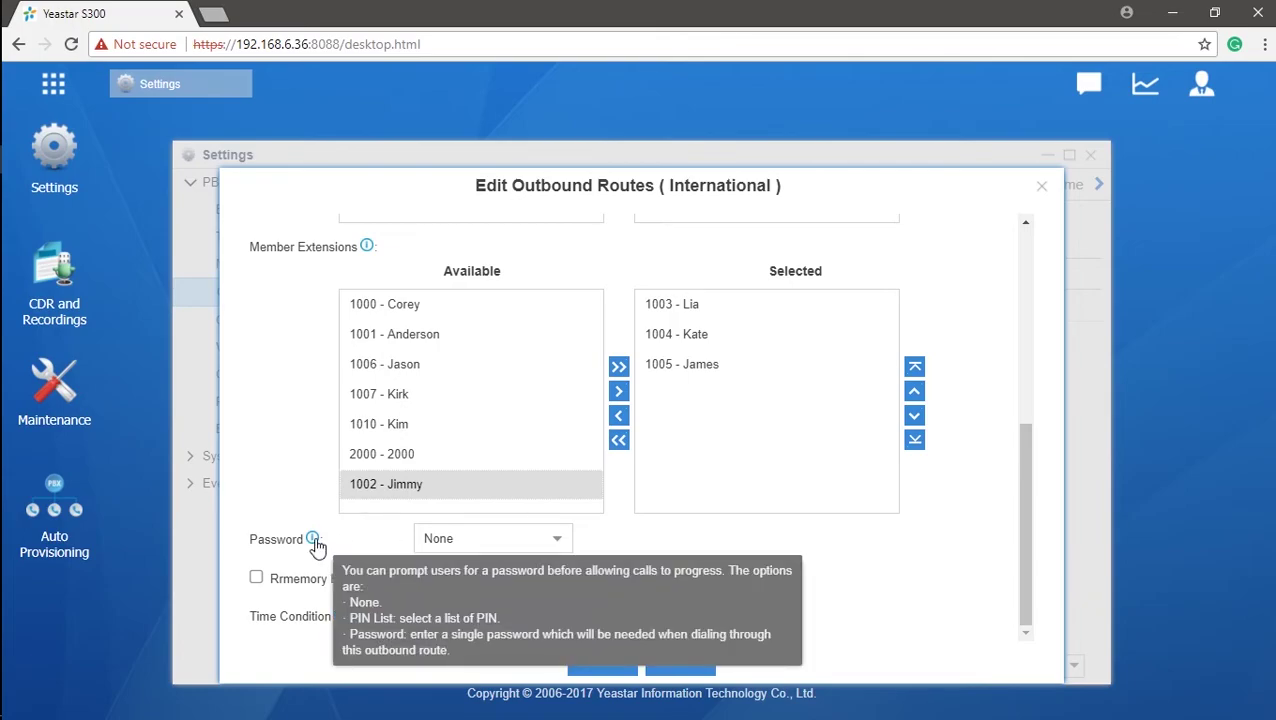
Set the route password mode to Single Pin and enter the PIN.
{"action": "left_click", "coordinate": [556, 541]}
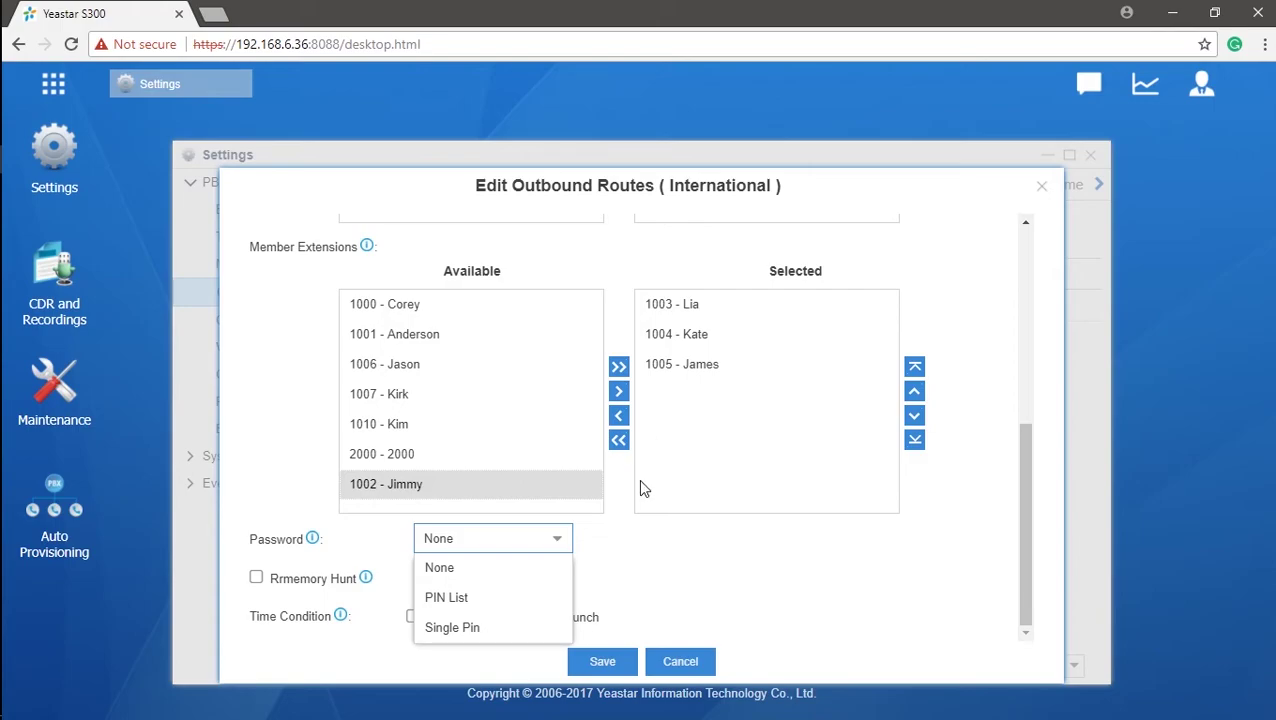
{"action": "left_click", "coordinate": [516, 626]}
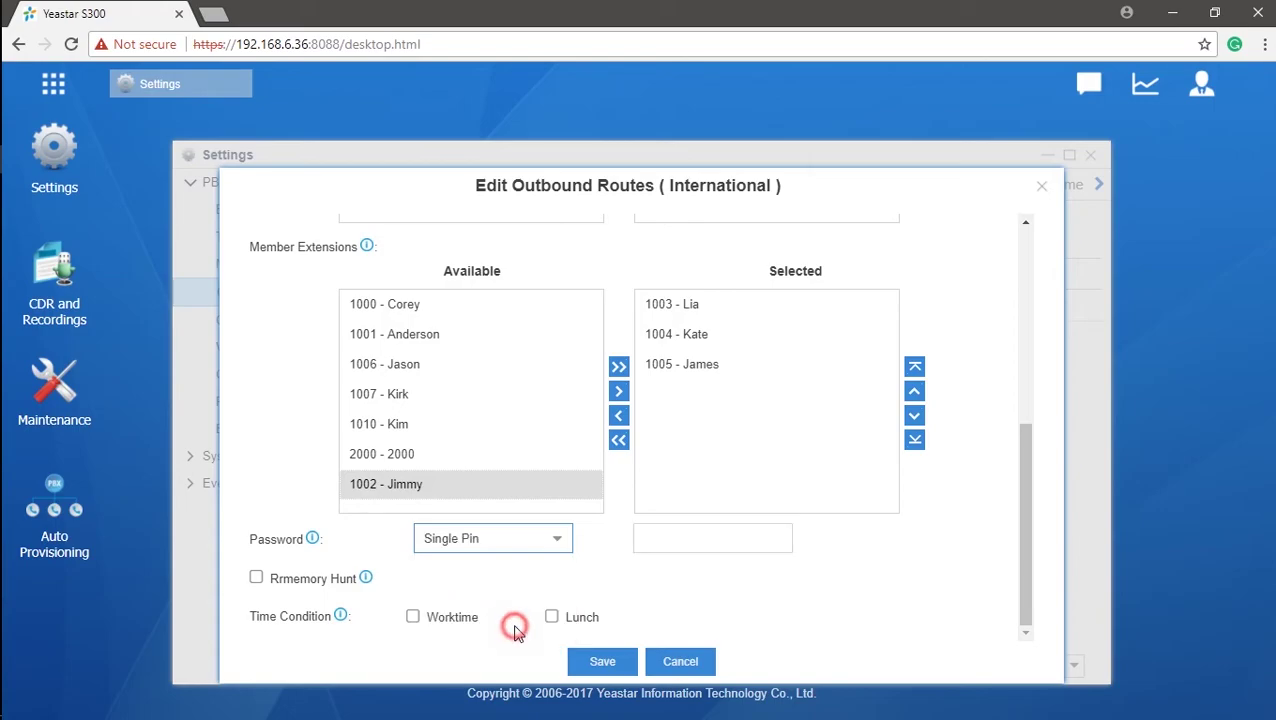
{"action": "left_click", "coordinate": [665, 538]}
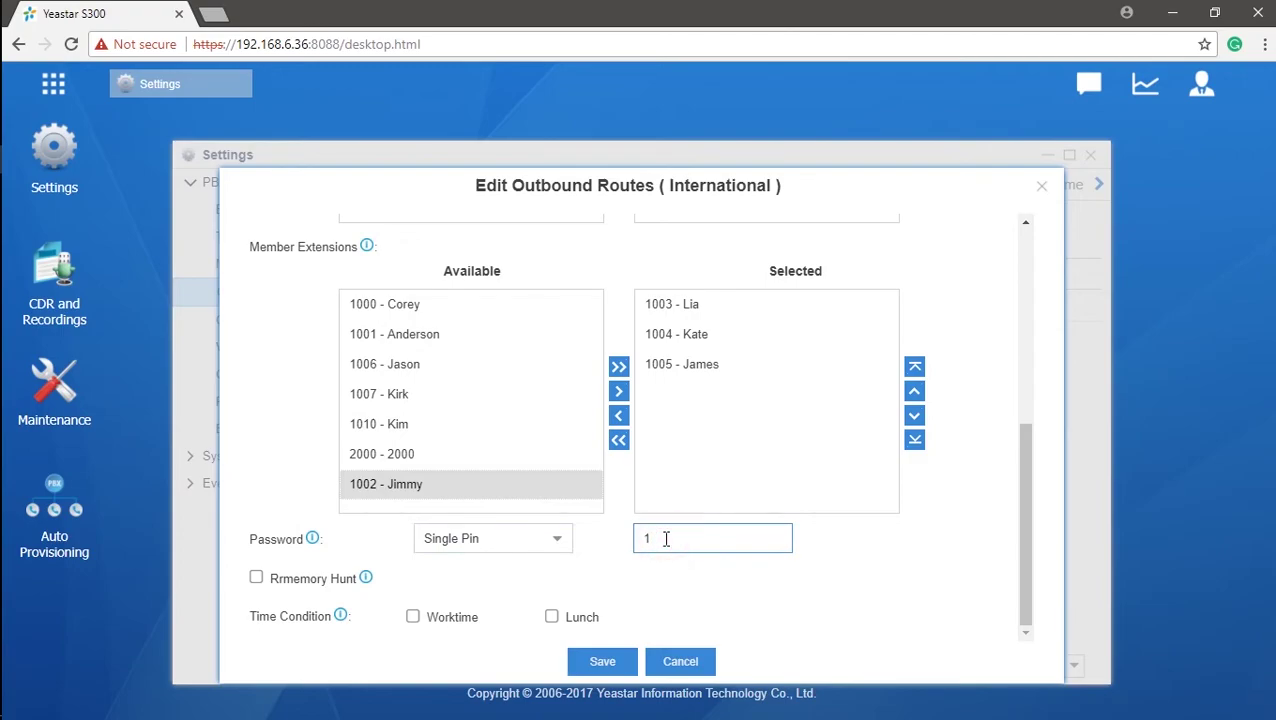
Switch route protection to PIN List and begin a new PIN list.
{"action": "left_click", "coordinate": [552, 546]}
{"action": "left_click", "coordinate": [488, 598]}
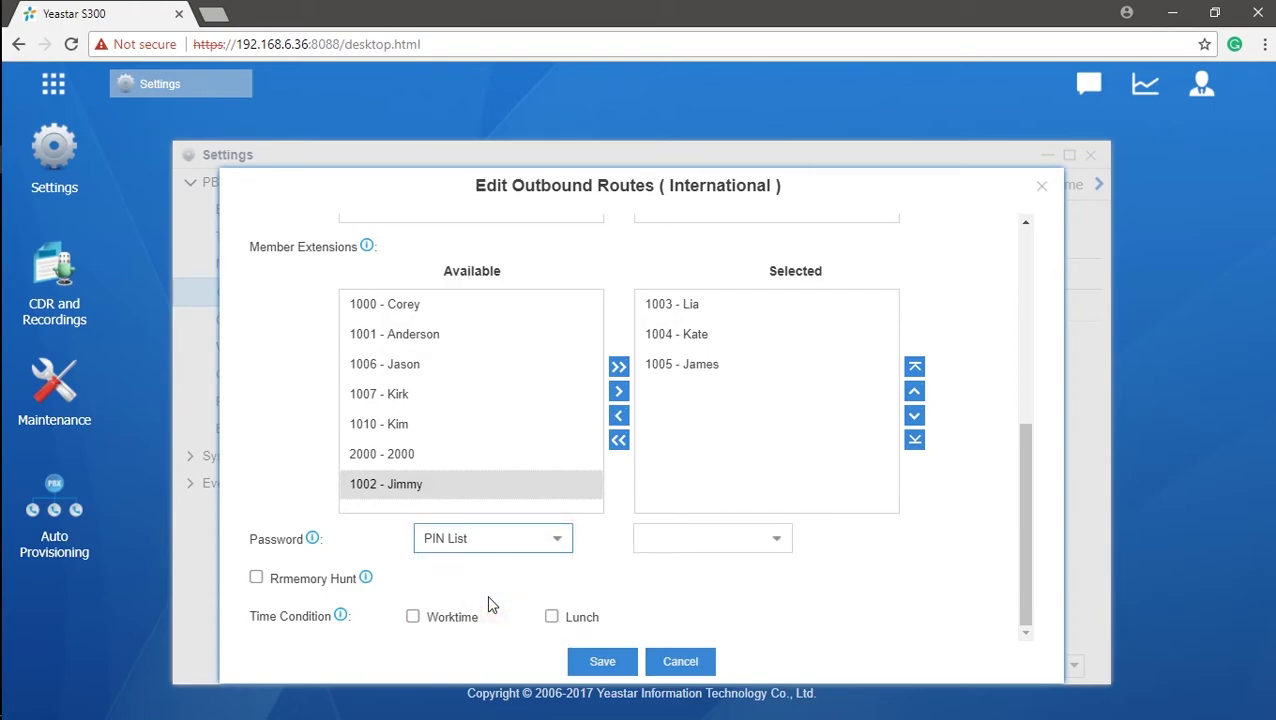
{"action": "left_click", "coordinate": [777, 541]}
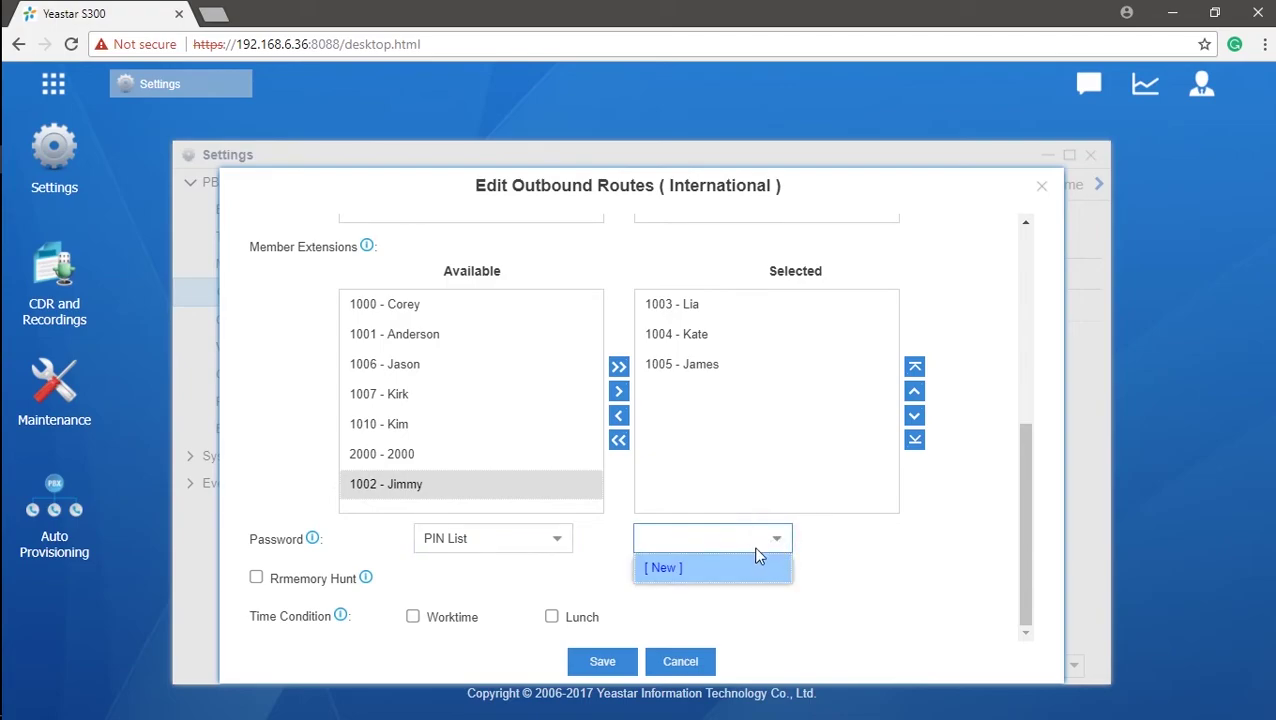
{"action": "left_click", "coordinate": [676, 570]}
Save a PIN list named International with three PINs, recorded in CDR.
{"action": "left_click", "coordinate": [648, 333]}
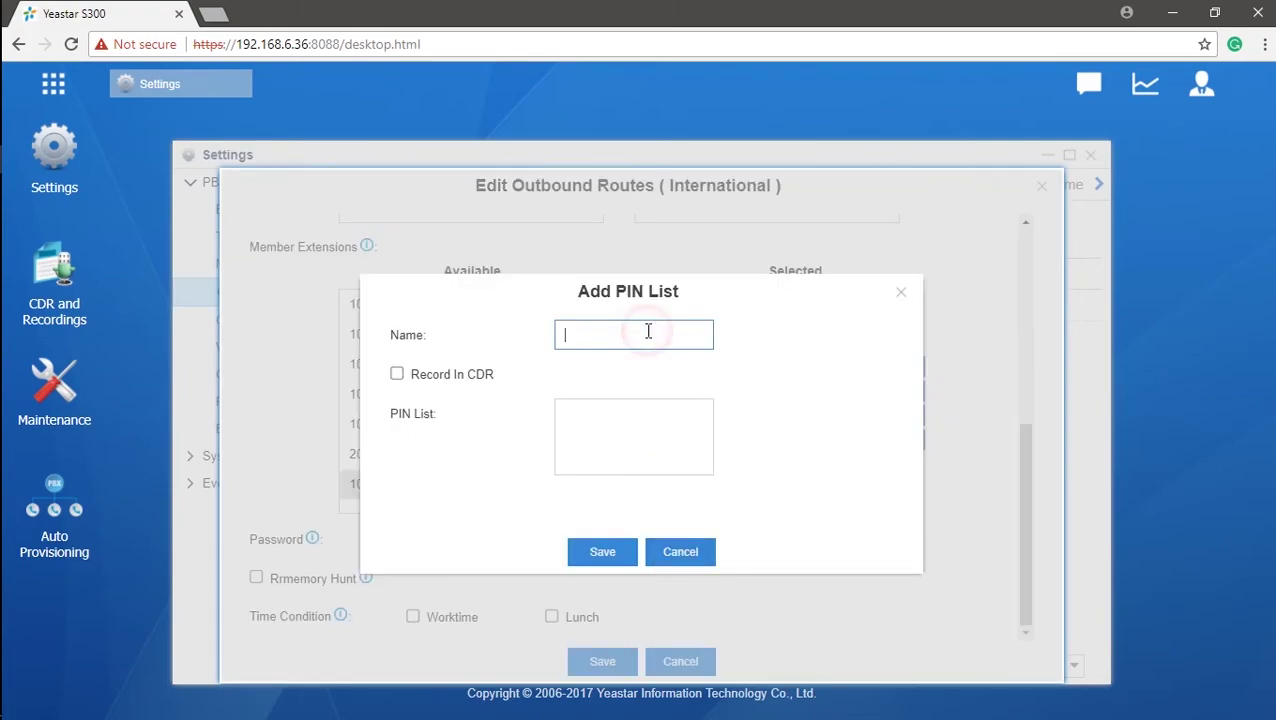
{"action": "type", "text": "Intern"}
{"action": "type", "text": "ational"}
{"action": "left_click", "coordinate": [649, 415]}
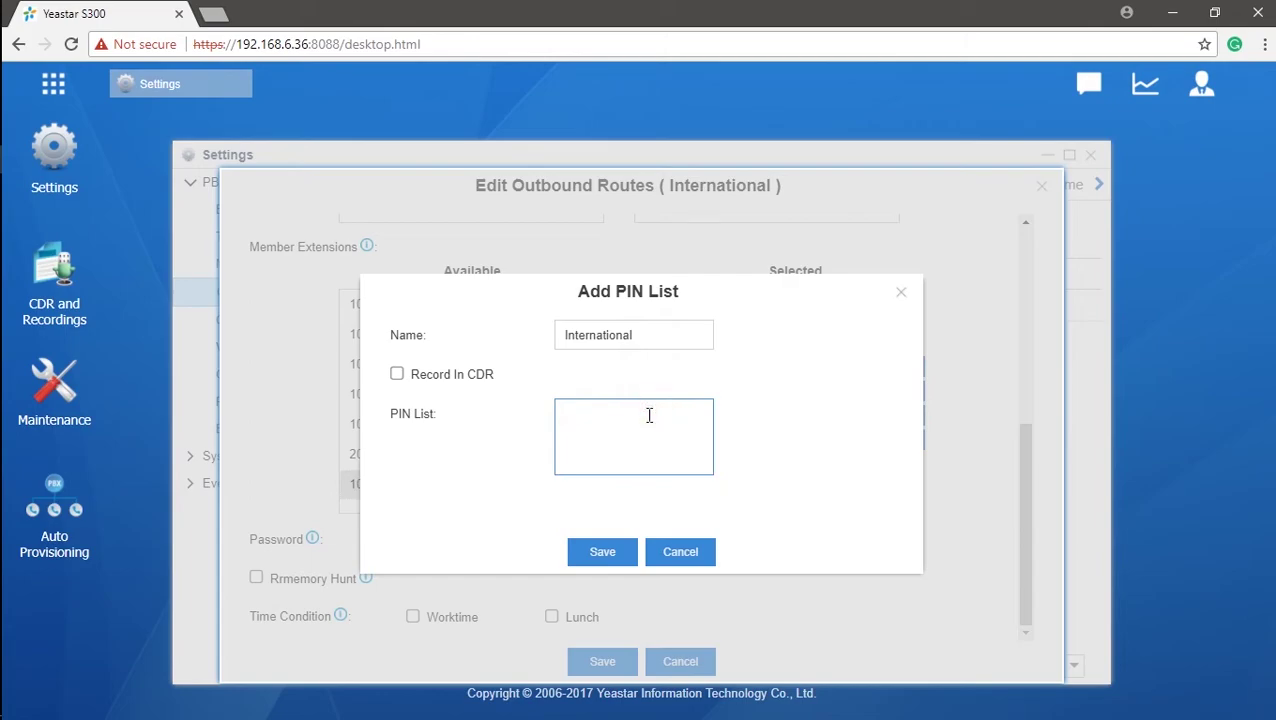
{"action": "type", "text": "111 "}
{"action": "type", "text": "222"}
{"action": "key", "text": "Return"}
{"action": "type", "text": "333"}
{"action": "left_click", "coordinate": [398, 378]}
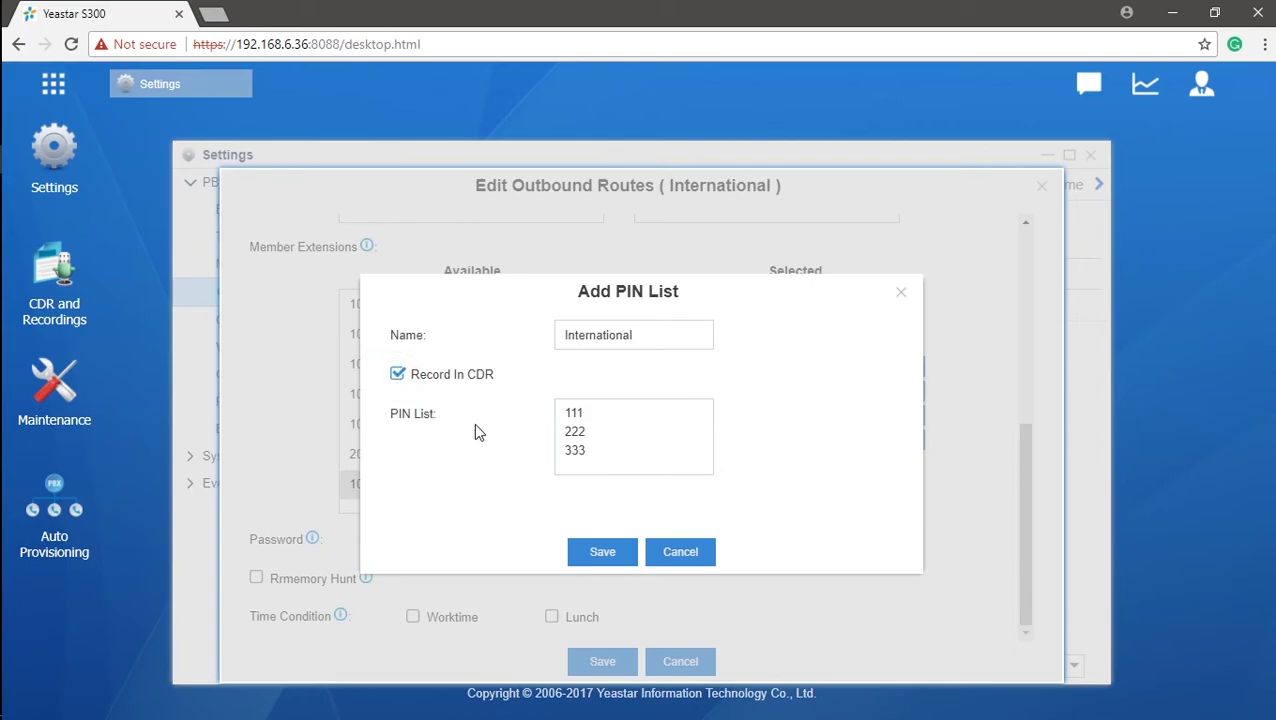
{"action": "left_click", "coordinate": [597, 555]}
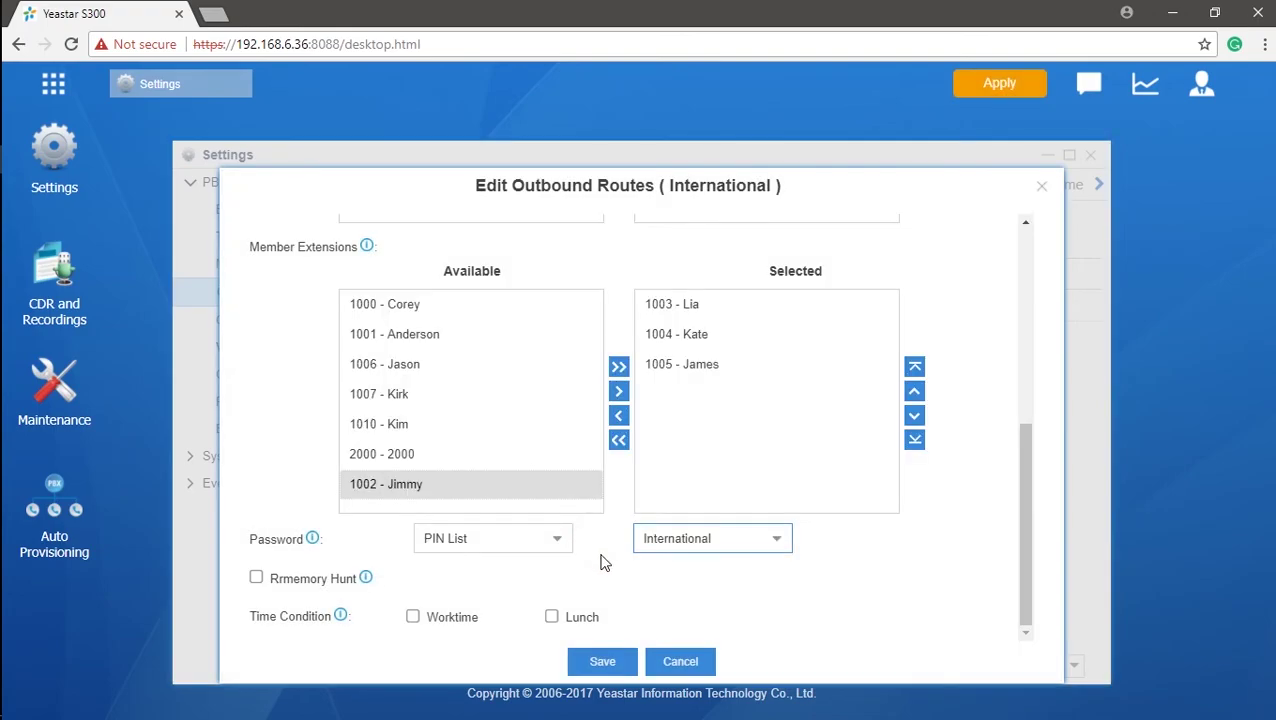
Apply pending changes and enable Memory Hunt for the International route.
{"action": "left_click", "coordinate": [1012, 84]}
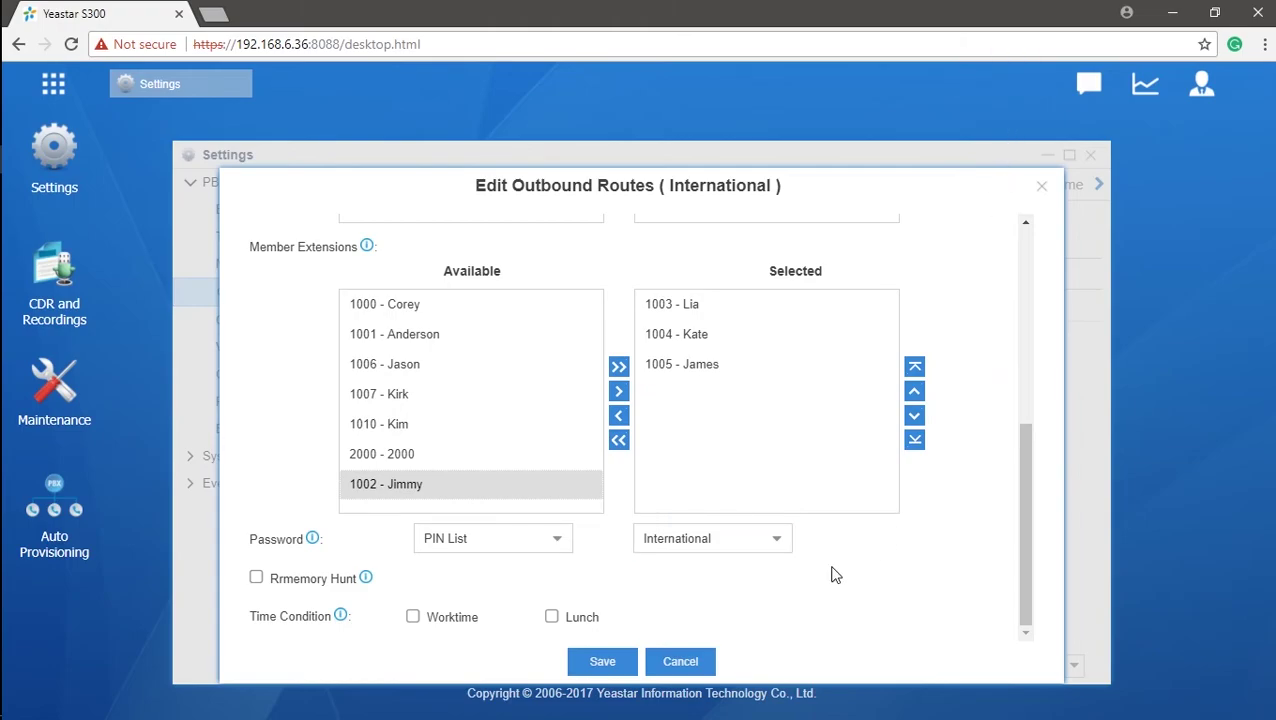
{"action": "scroll", "coordinate": [831, 567], "scroll_direction": "up", "scroll_amount": 3}
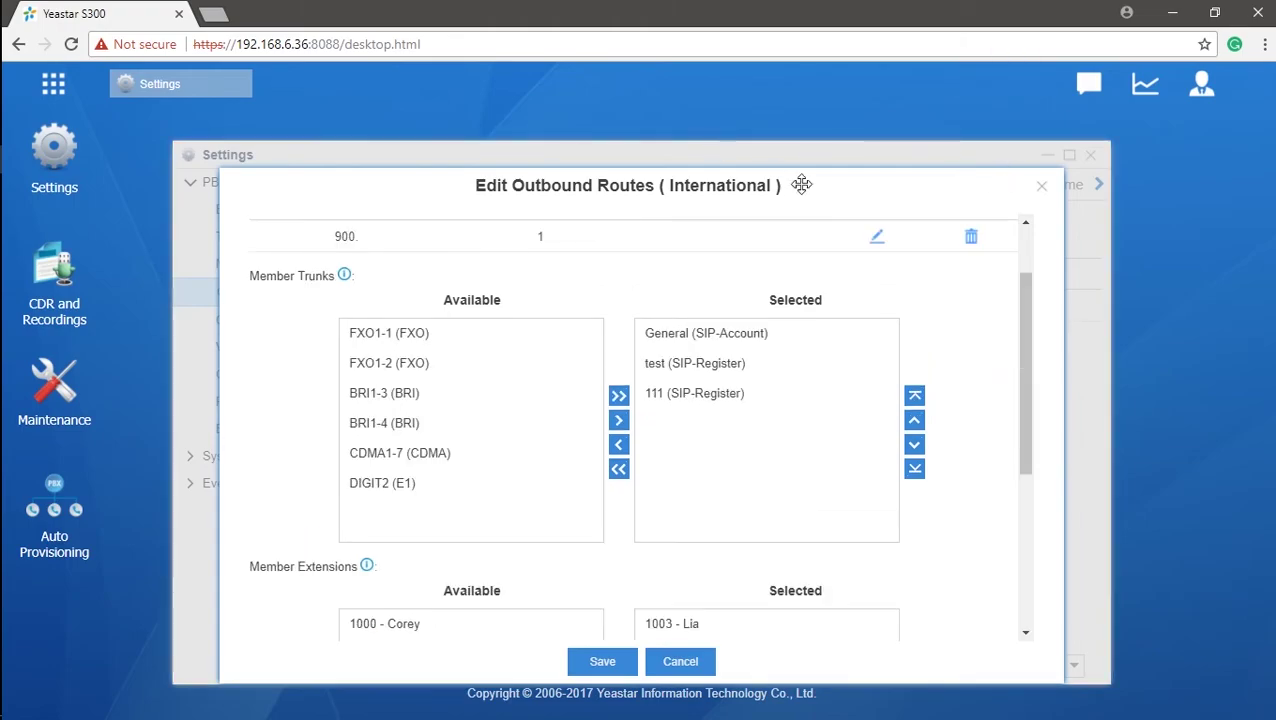
{"action": "left_click", "coordinate": [836, 395]}
{"action": "scroll", "coordinate": [822, 484], "scroll_direction": "down", "scroll_amount": 1}
{"action": "scroll", "coordinate": [822, 480], "scroll_direction": "down", "scroll_amount": 2}
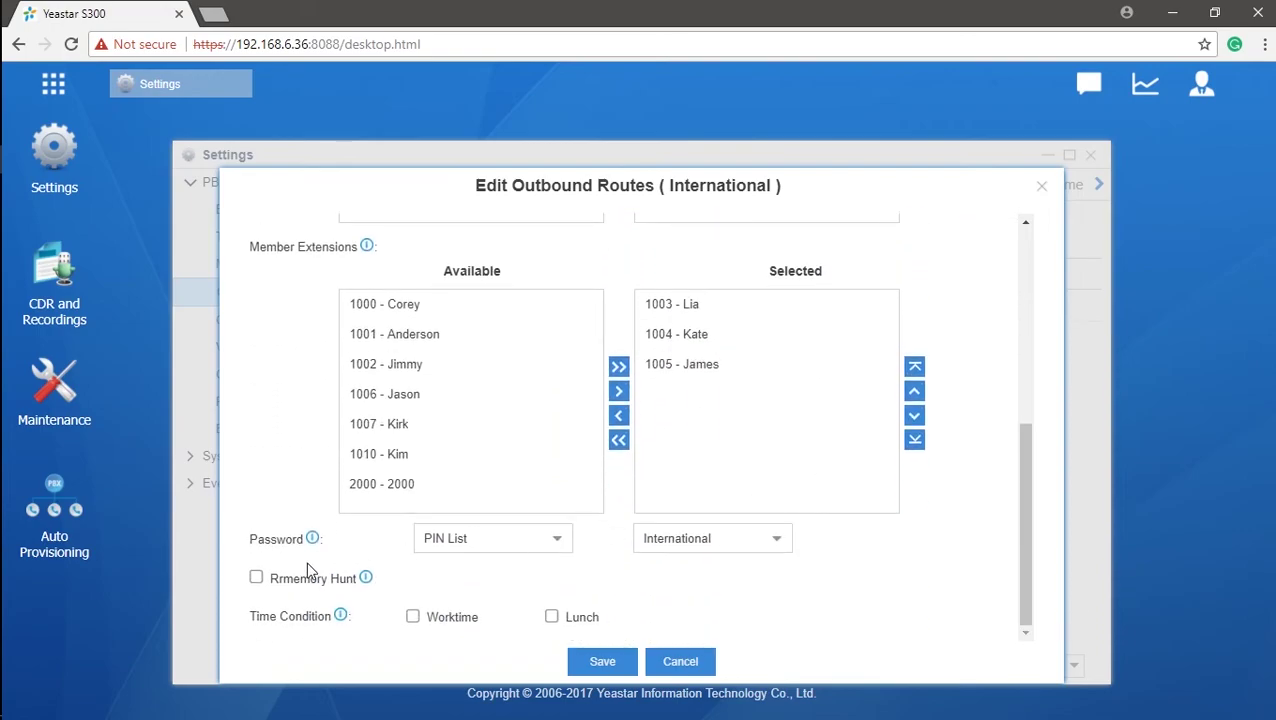
{"action": "left_click", "coordinate": [256, 578]}
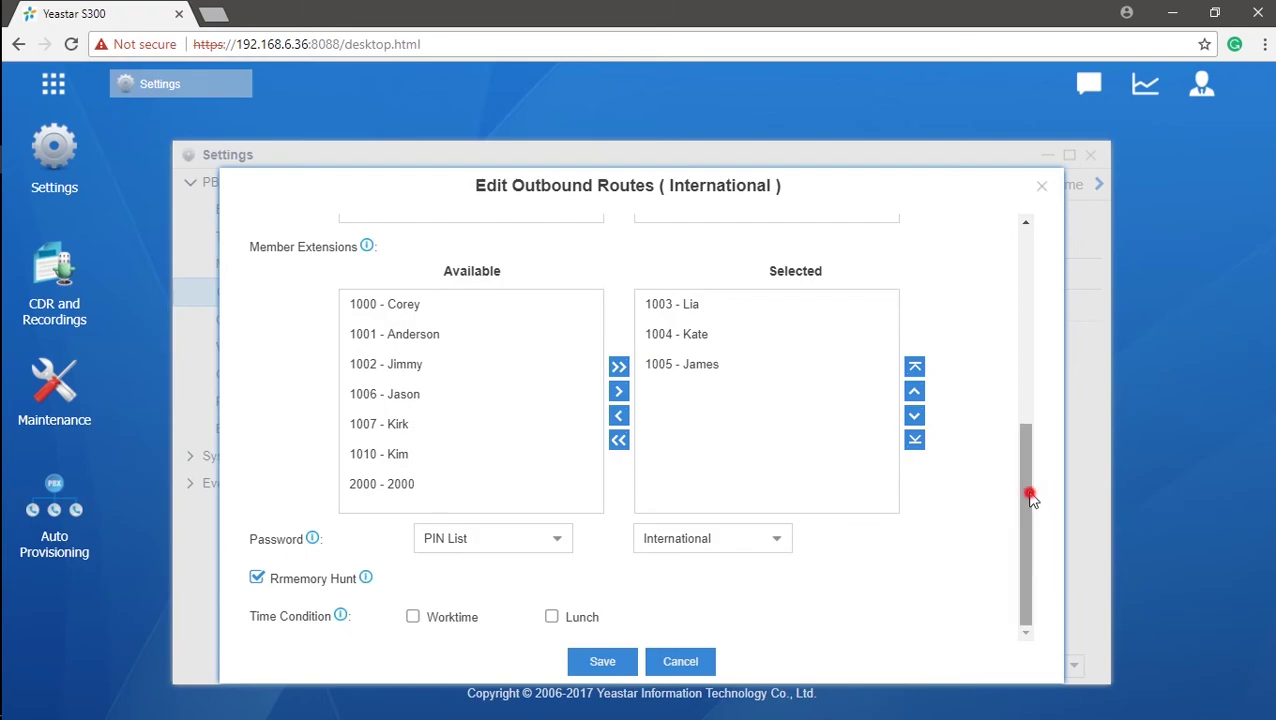
Reorder member trunks so test is first, then General, then 111.
{"action": "left_click_drag", "start_coordinate": [1030, 497], "coordinate": [1046, 339]}
{"action": "left_click", "coordinate": [864, 389]}
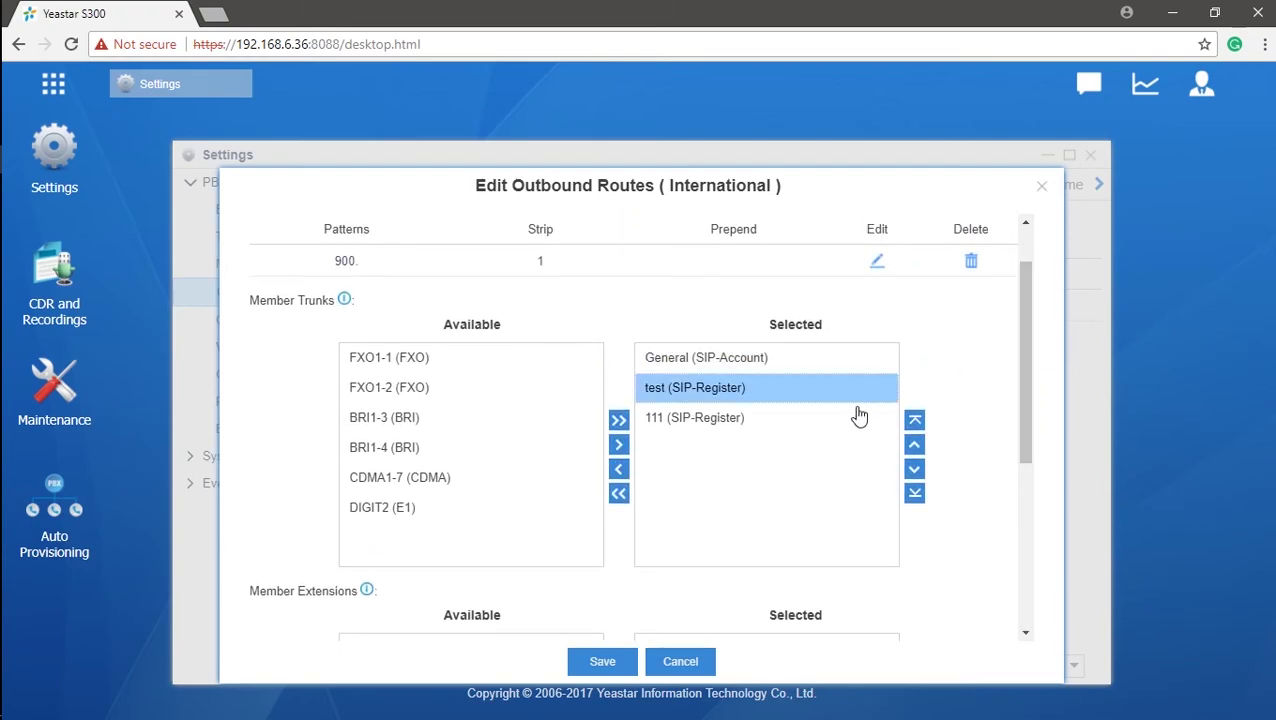
{"action": "left_click", "coordinate": [859, 417]}
{"action": "left_click", "coordinate": [914, 444]}
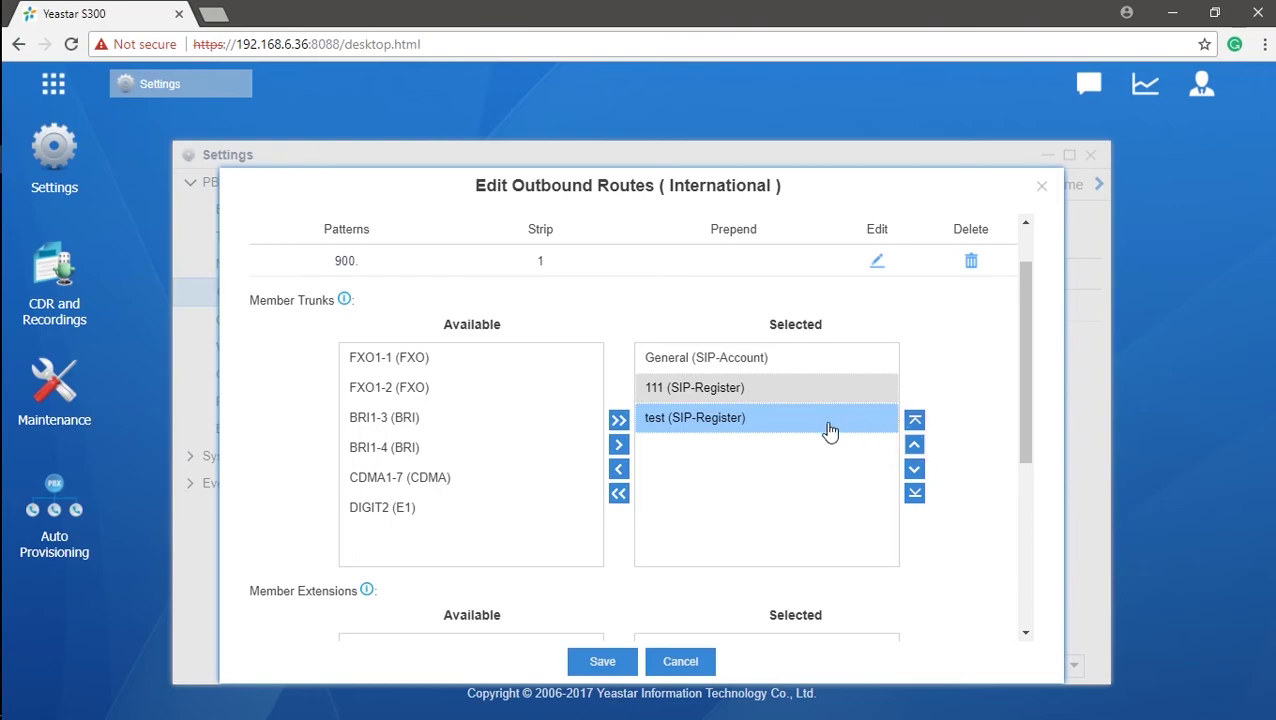
{"action": "left_click", "coordinate": [828, 424]}
{"action": "left_click", "coordinate": [914, 420]}
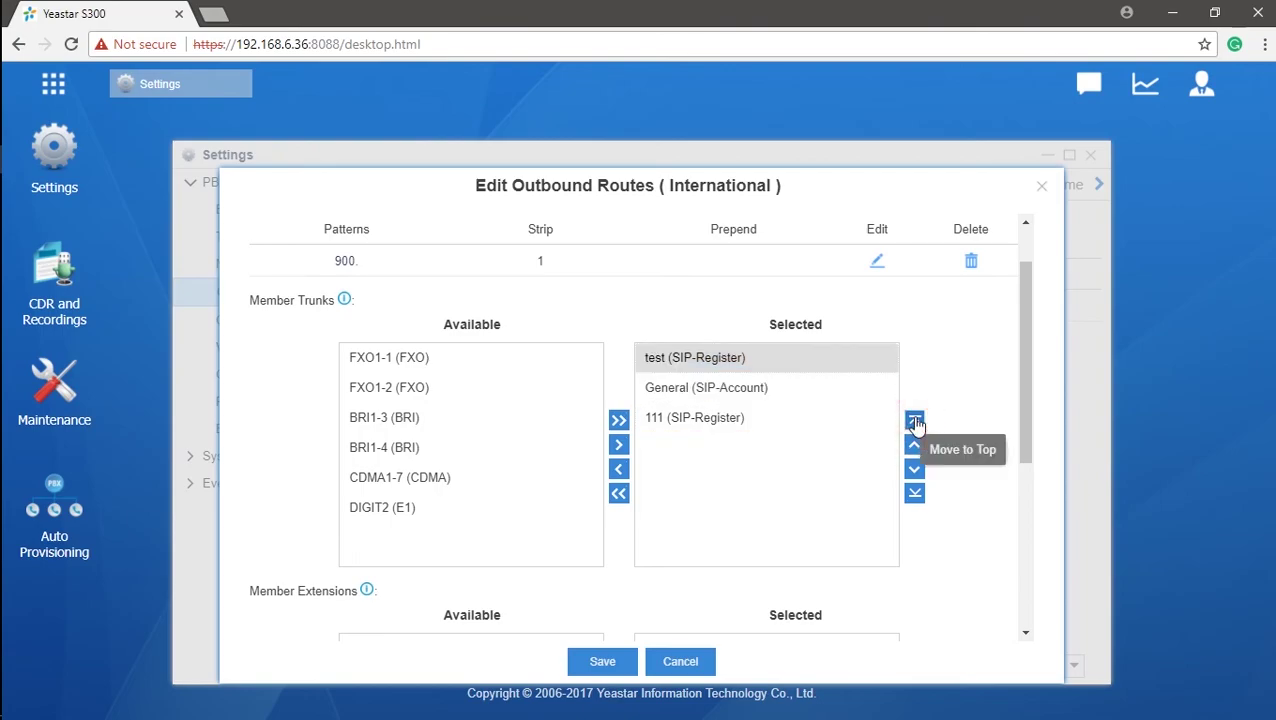
{"action": "left_click", "coordinate": [858, 370]}
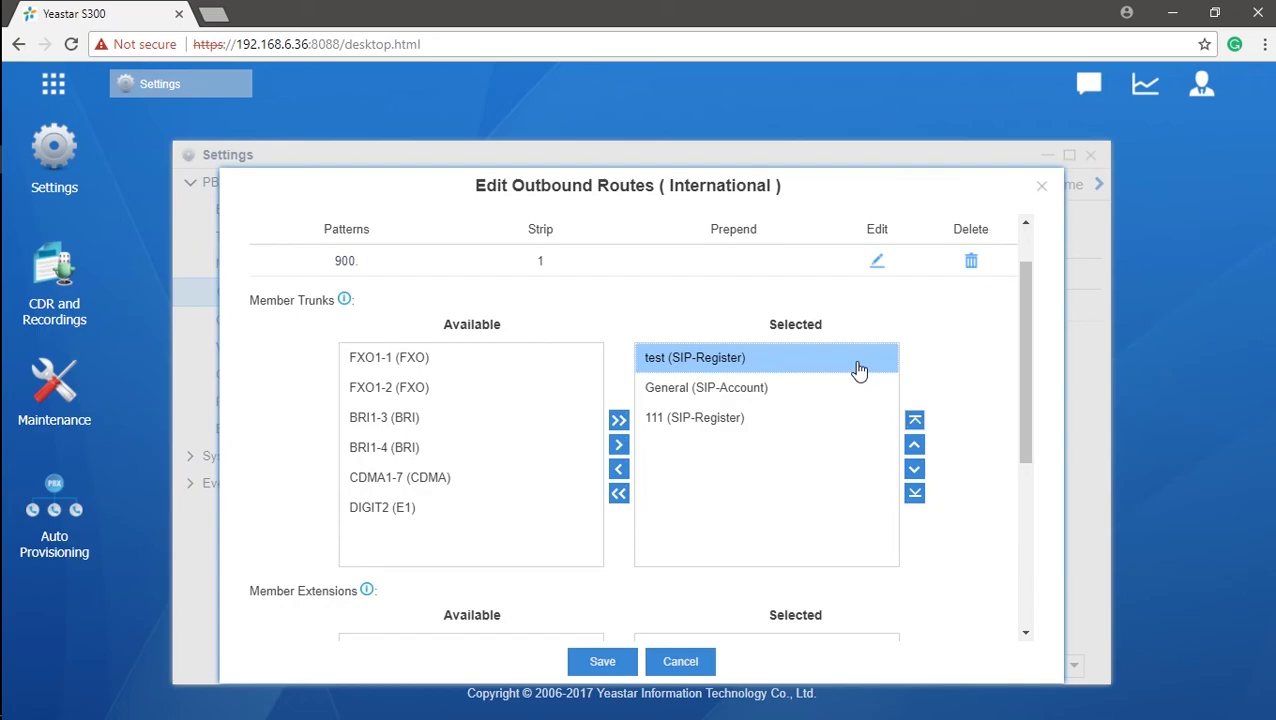
{"action": "left_click_drag", "start_coordinate": [1029, 340], "coordinate": [1042, 521]}
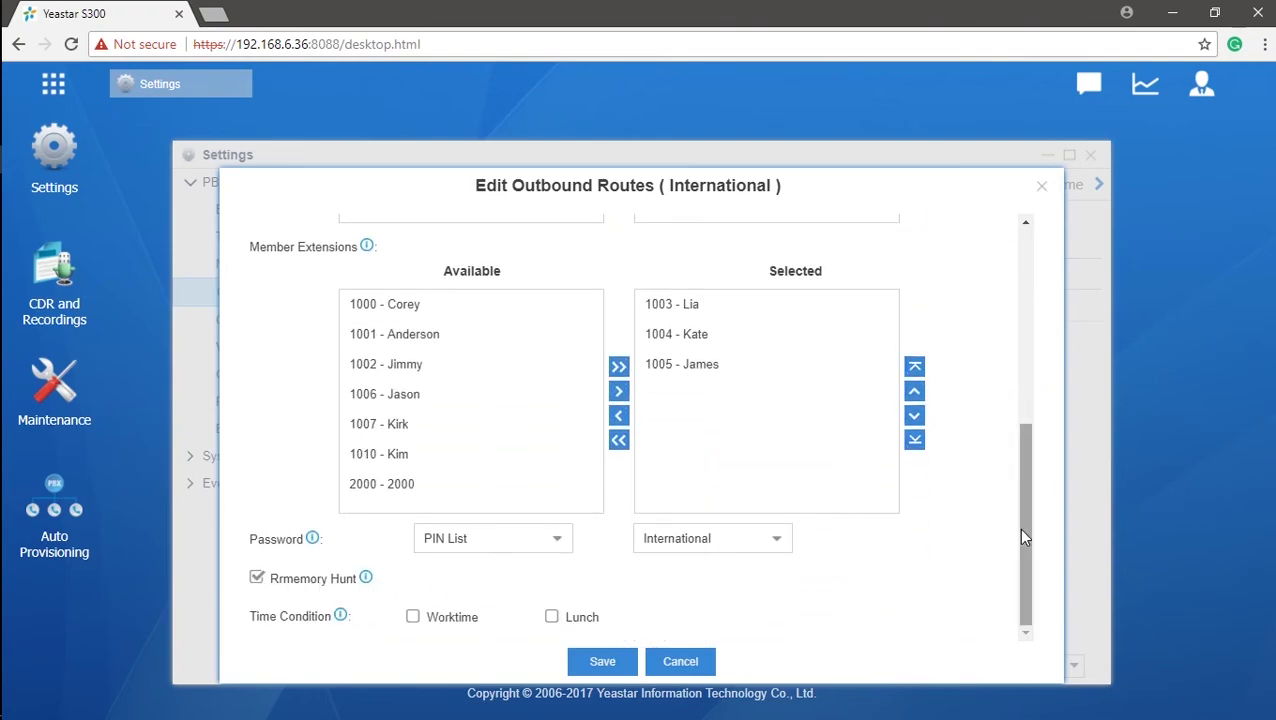
{"action": "left_click_drag", "start_coordinate": [1021, 521], "coordinate": [1018, 322]}
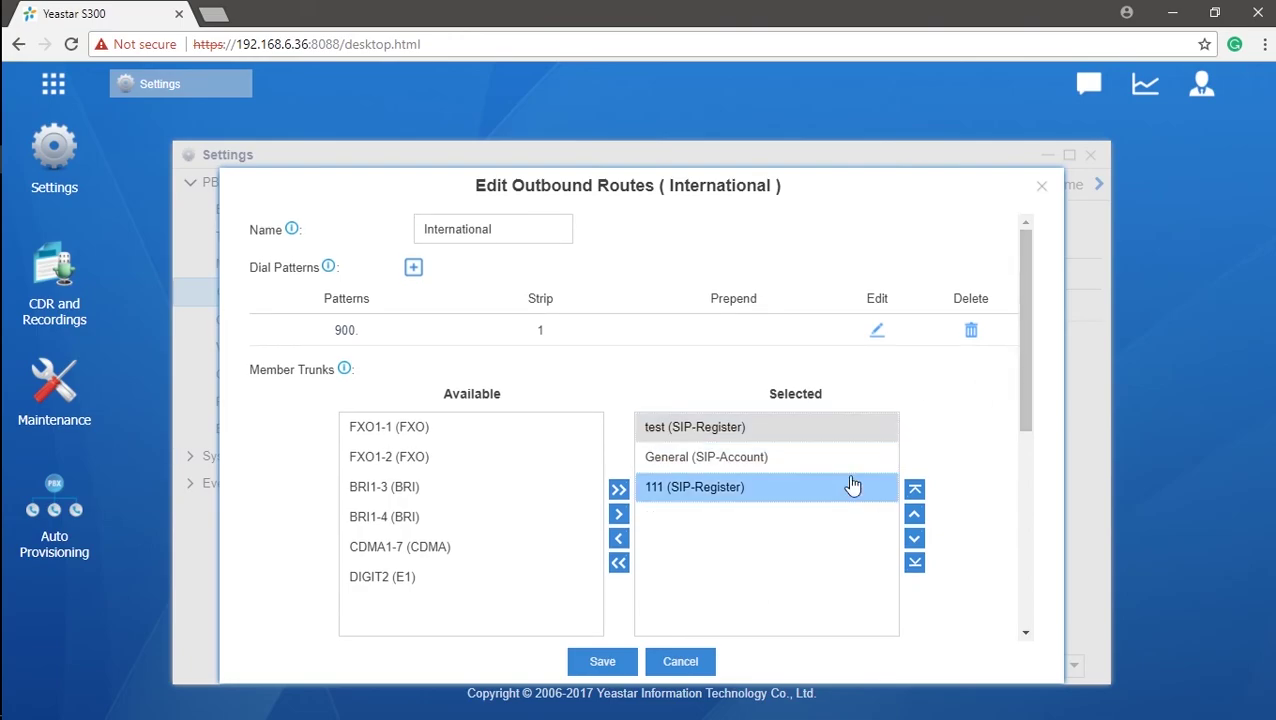
{"action": "left_click", "coordinate": [891, 597]}
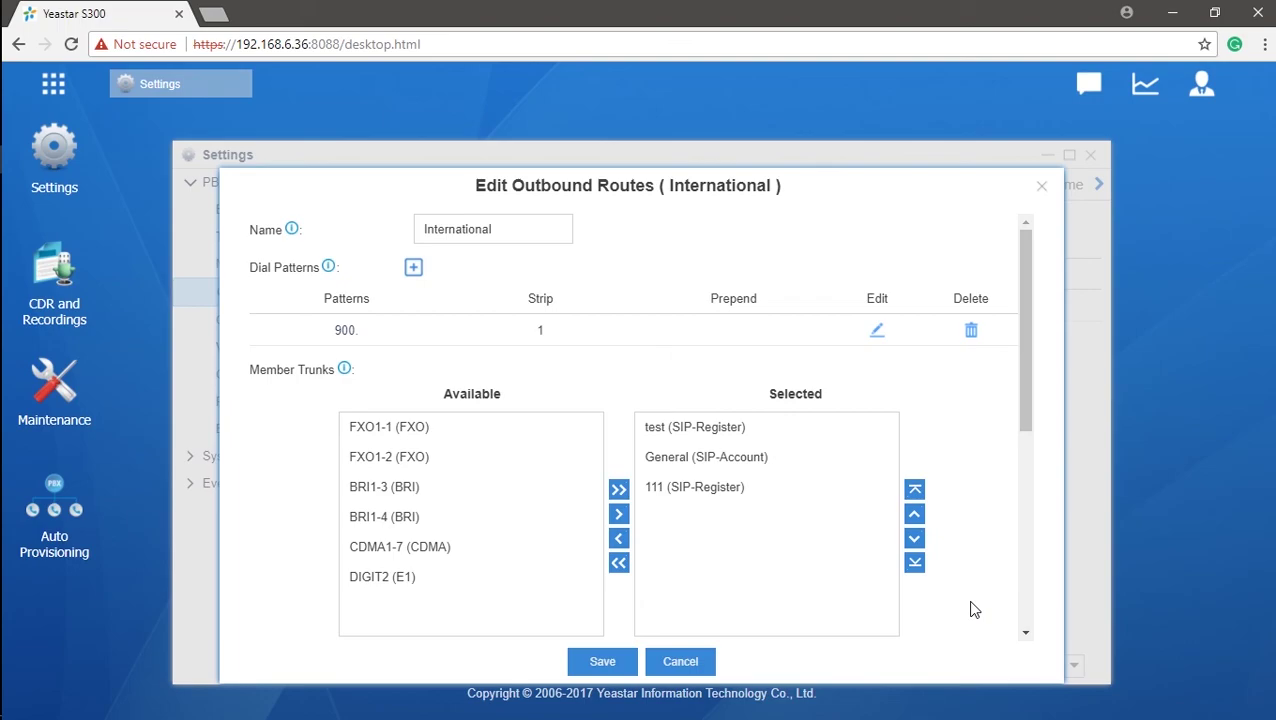
Save the International outbound route with dial pattern 900. and apply the configuration.
{"action": "left_click", "coordinate": [605, 663]}
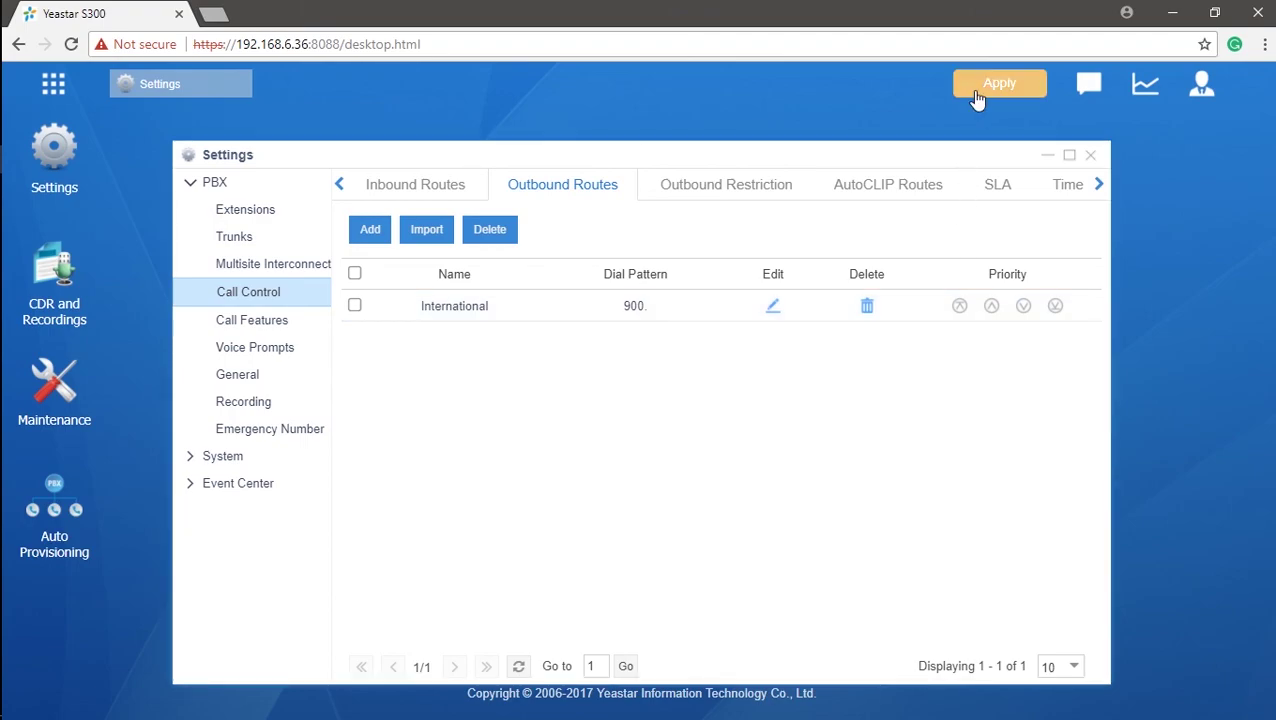
{"action": "left_click", "coordinate": [978, 92]}
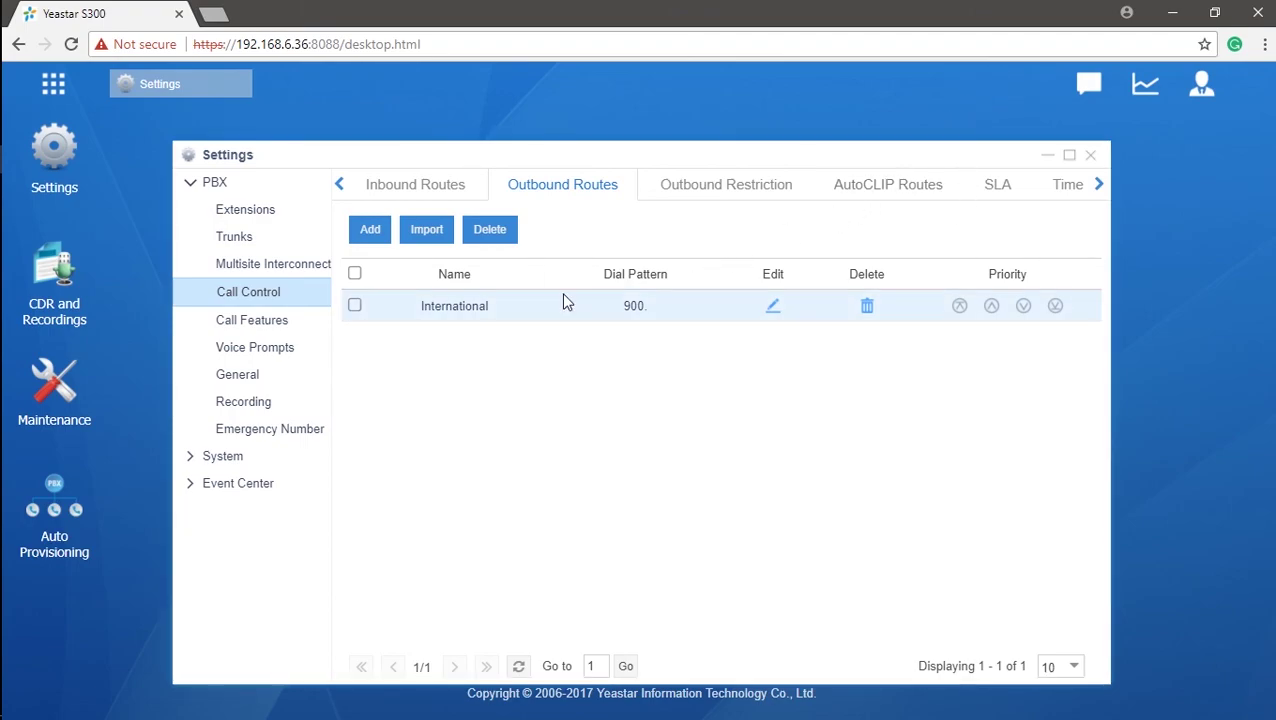